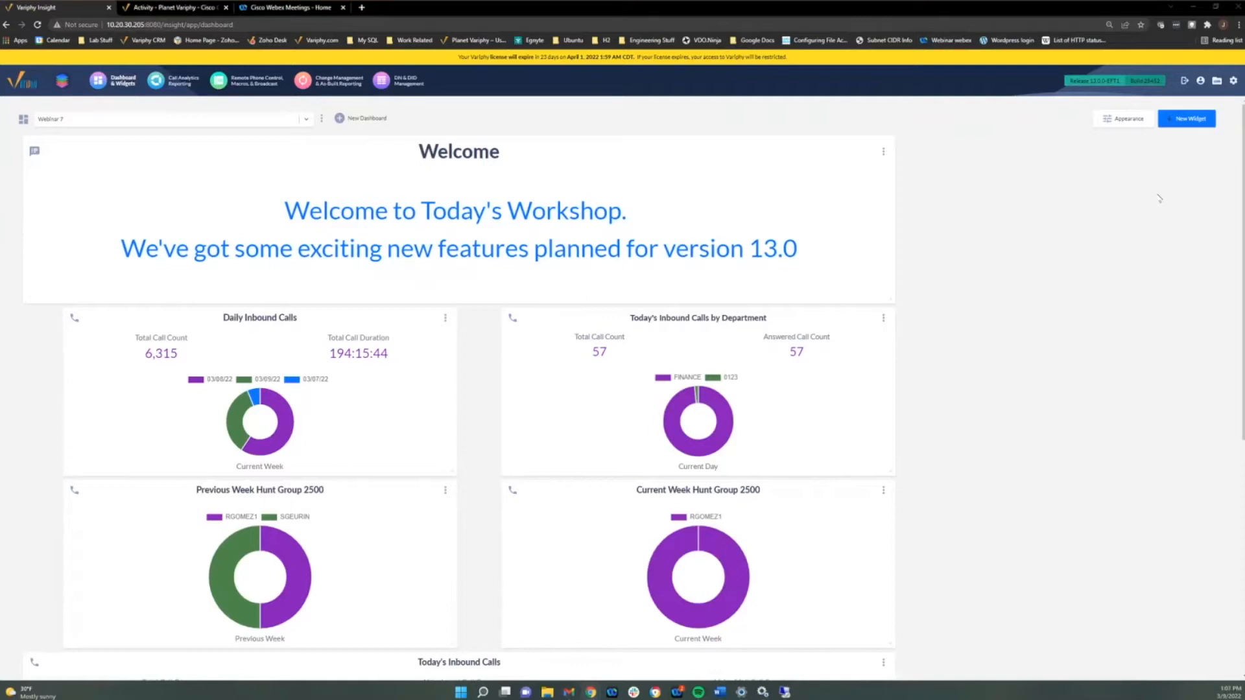
Step: Examine the Max Concurrent Reports options under Call Analytics Reporting Settings in the application settings
click(1233, 81)
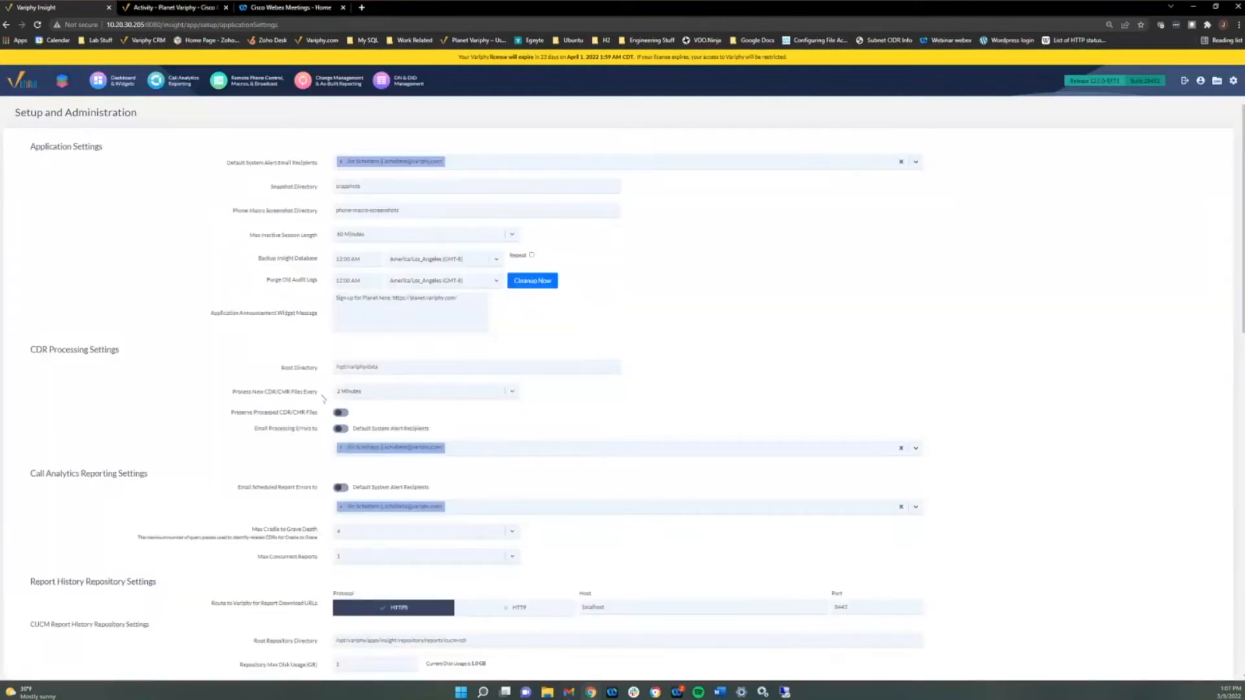
scroll(262, 380, down, 2)
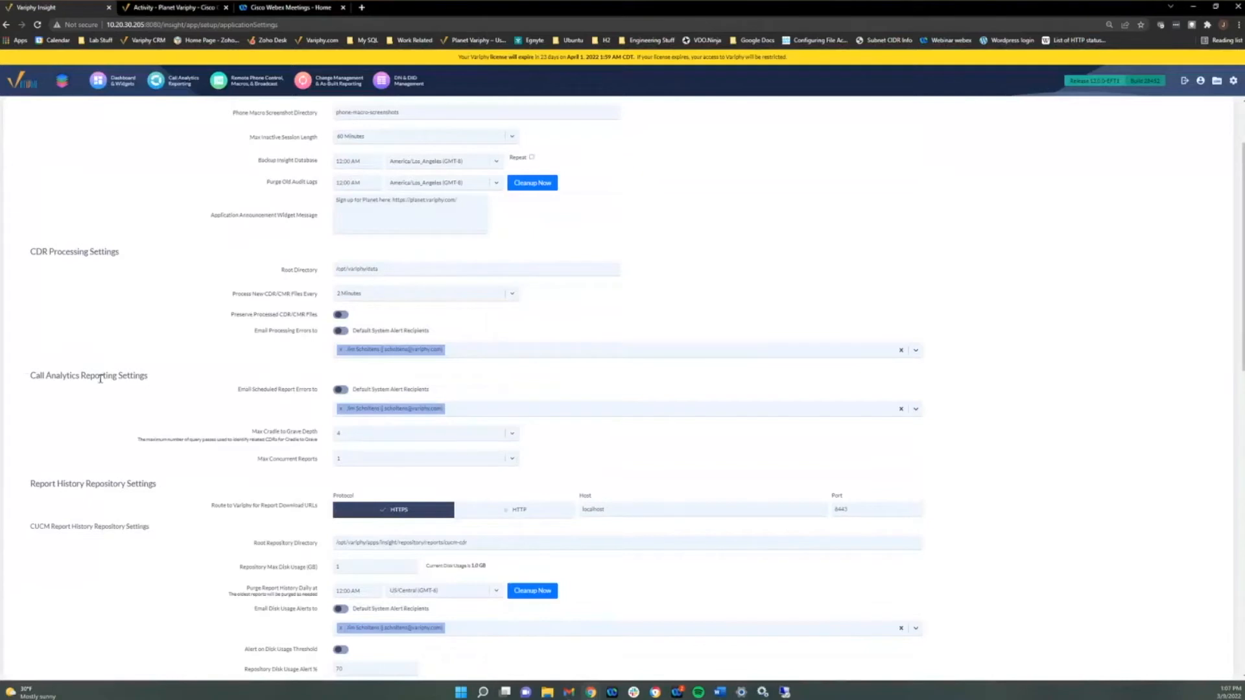
triple_click(127, 377)
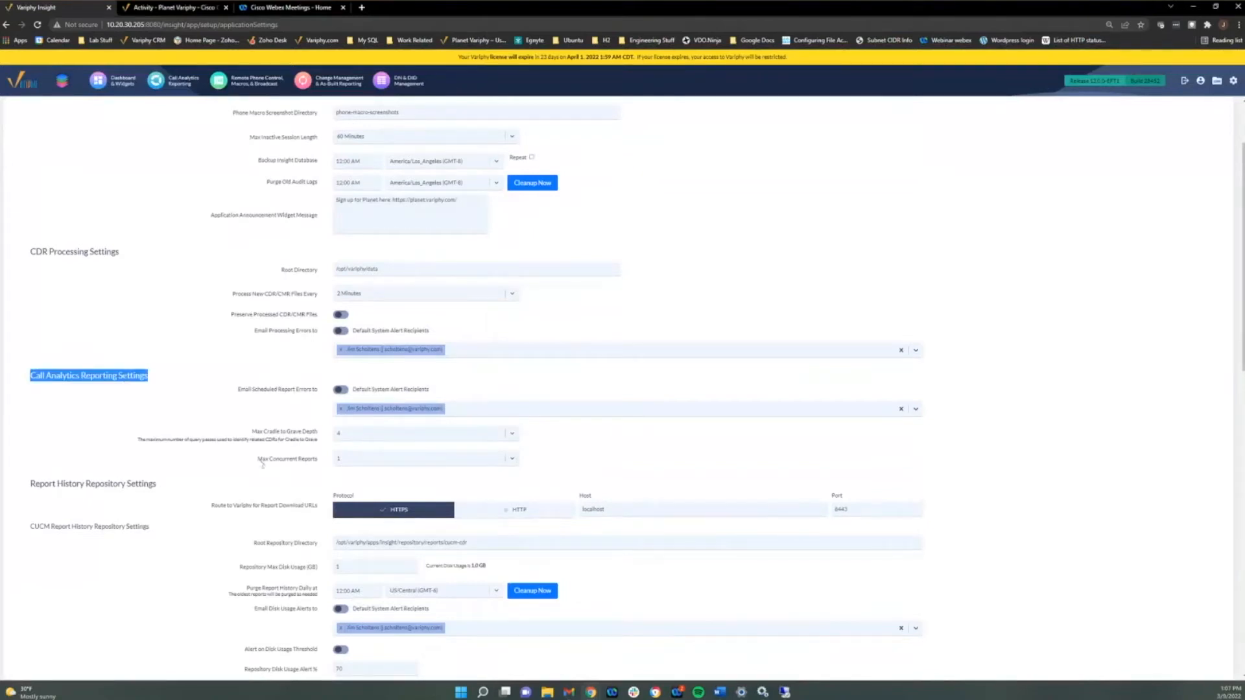
drag(258, 459, 317, 462)
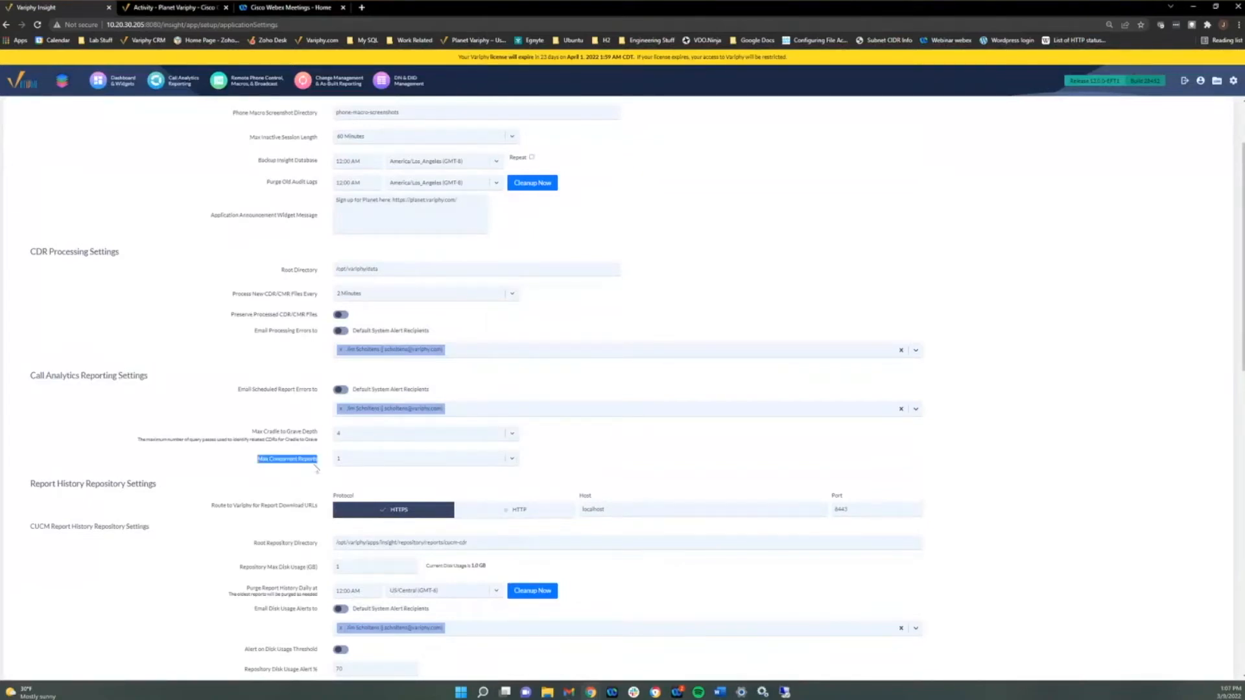
click(512, 460)
scroll(514, 517, down, 1)
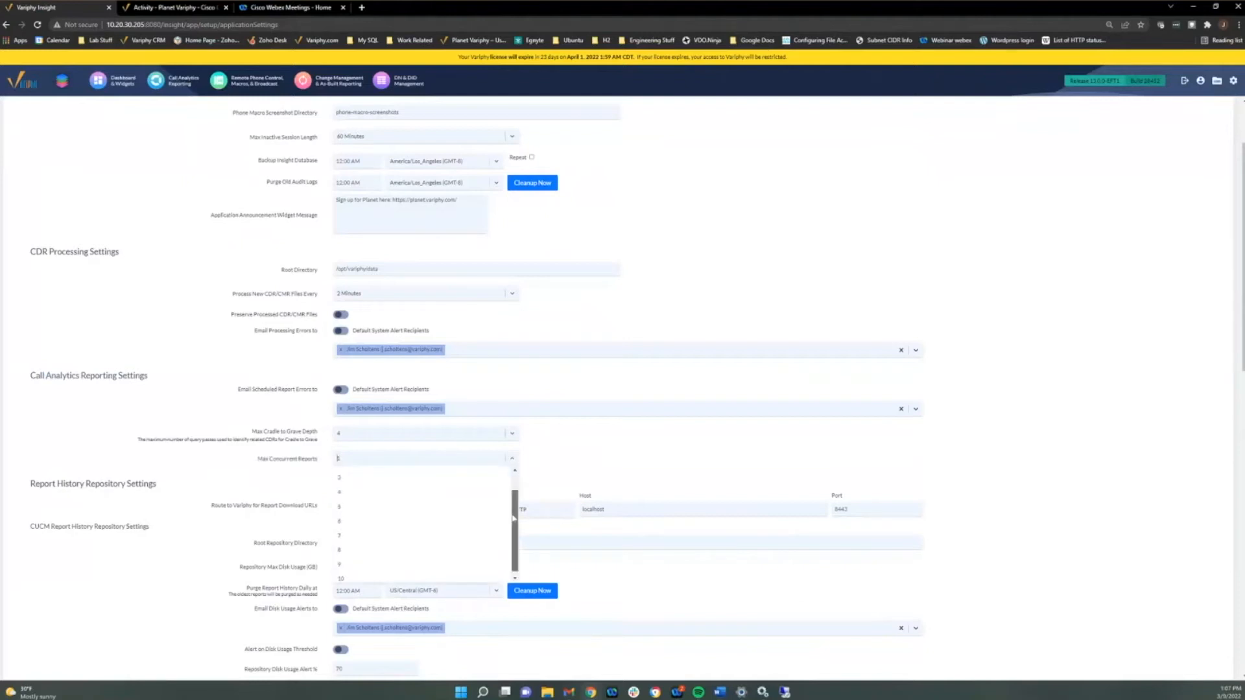
scroll(513, 517, up, 1)
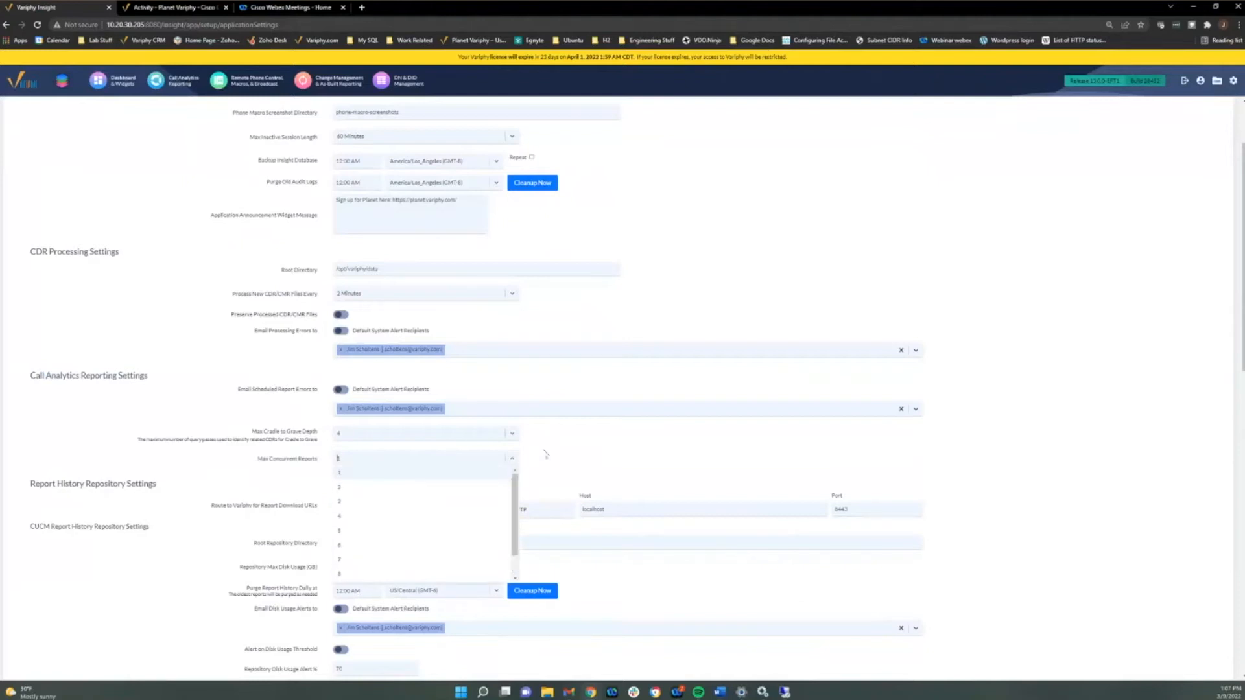
click(543, 456)
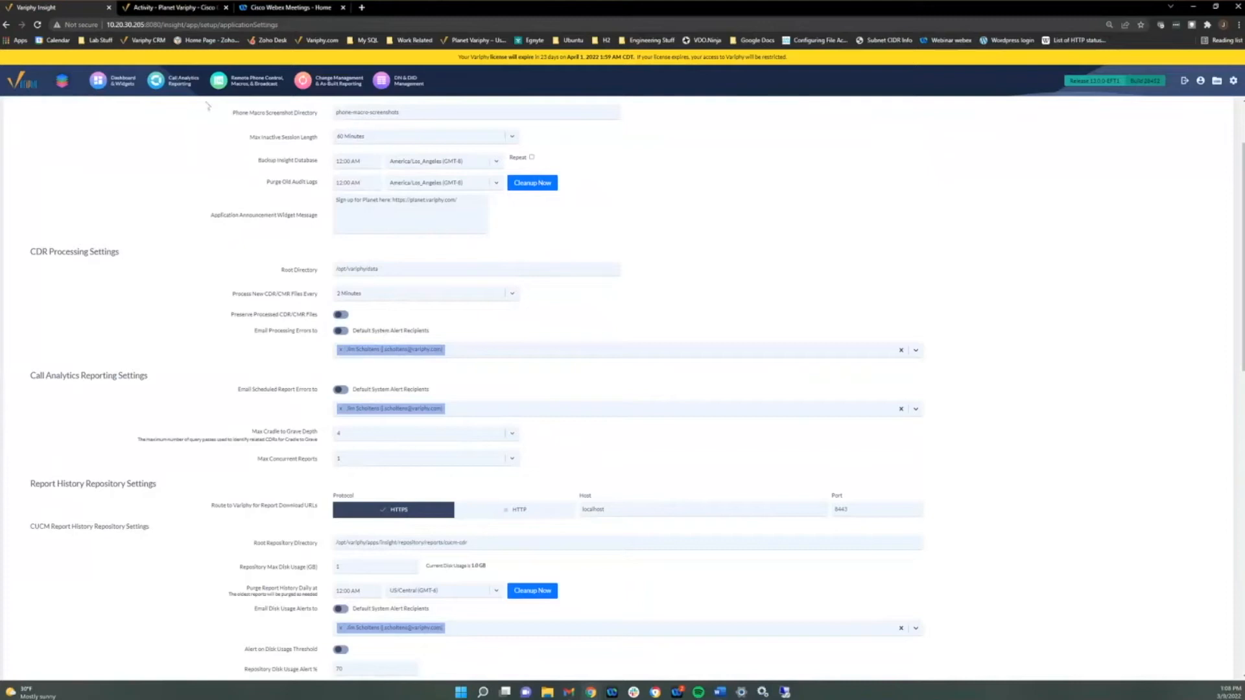
Step: Run all the existing CUCM call analytics report schedules immediately, Schedule 1 through Schedule 4
click(177, 82)
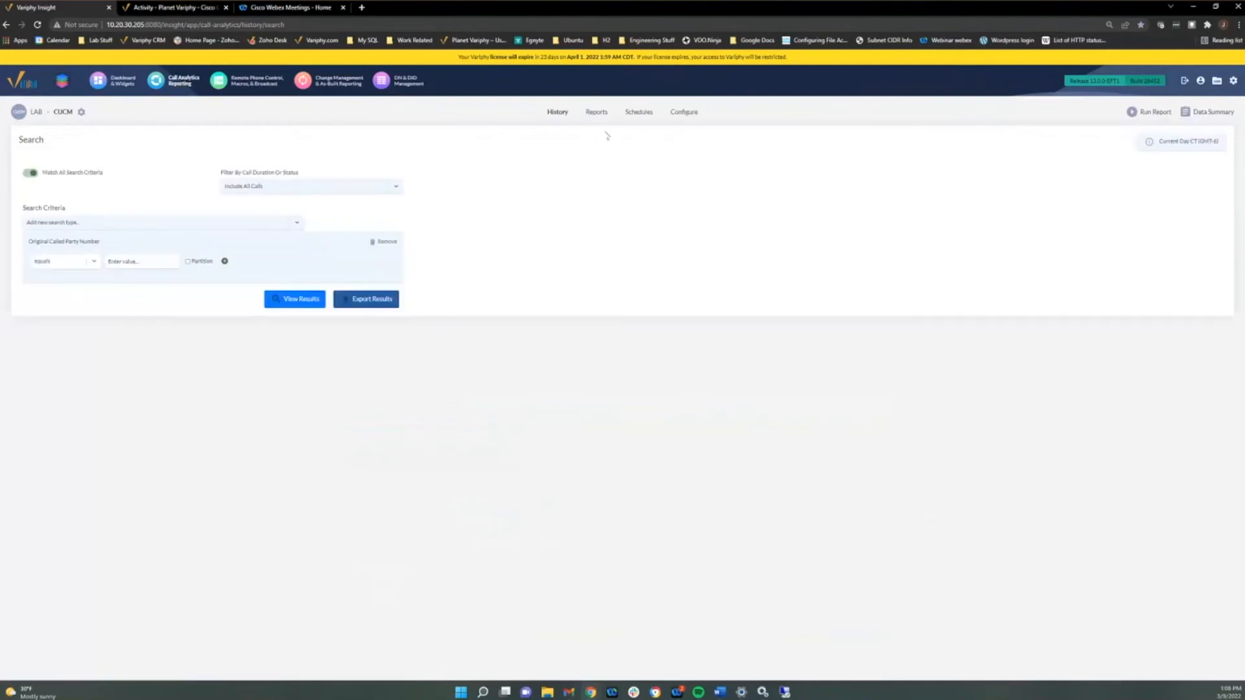
click(629, 114)
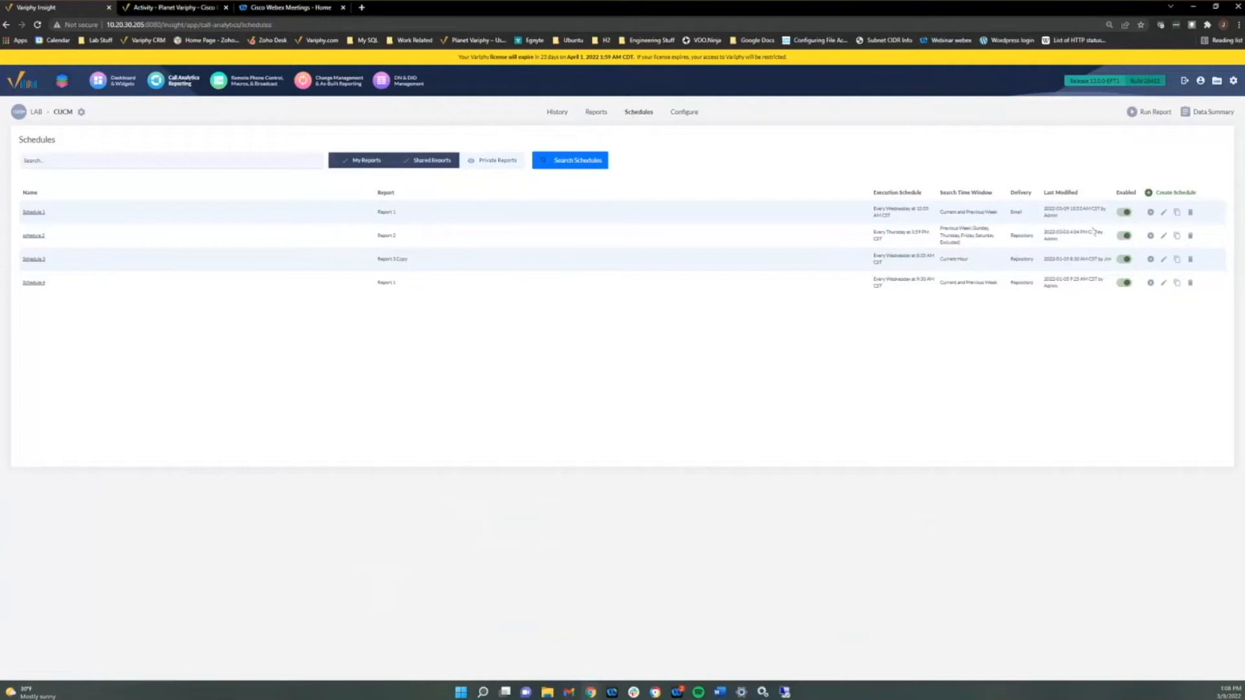
click(1151, 214)
click(1150, 260)
click(1149, 285)
Step: Check the status of the requested reports in the report repository, refreshing the current week's history
click(595, 112)
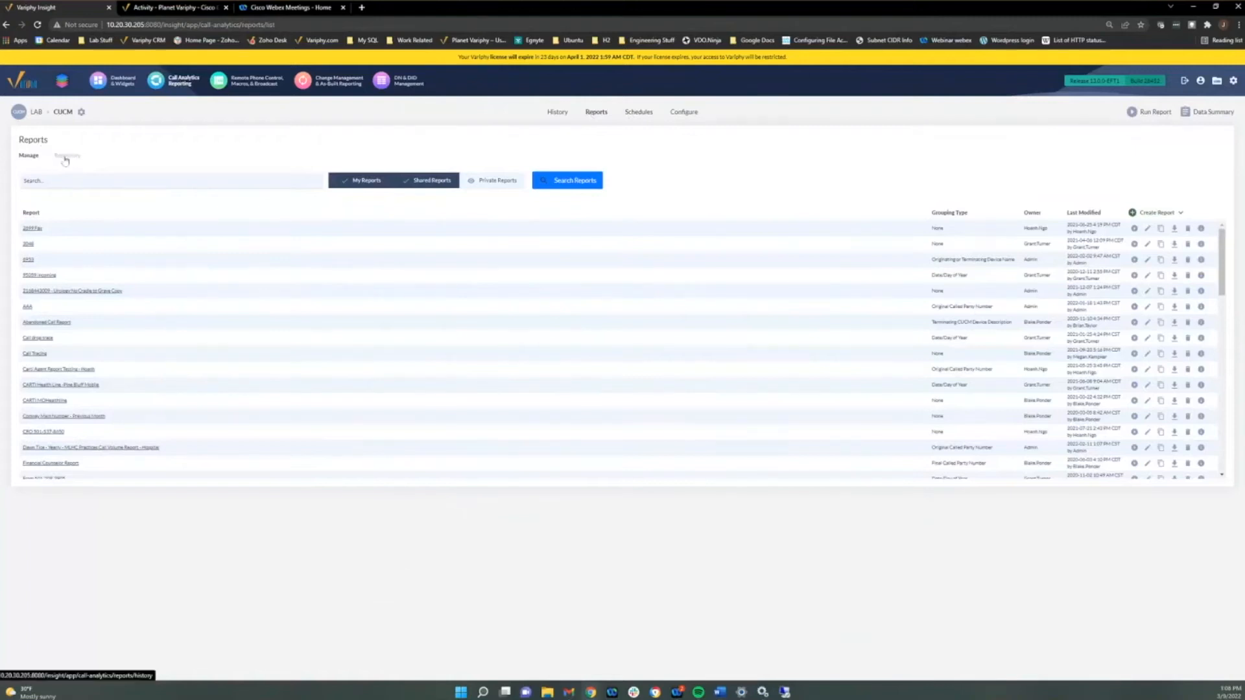
click(65, 159)
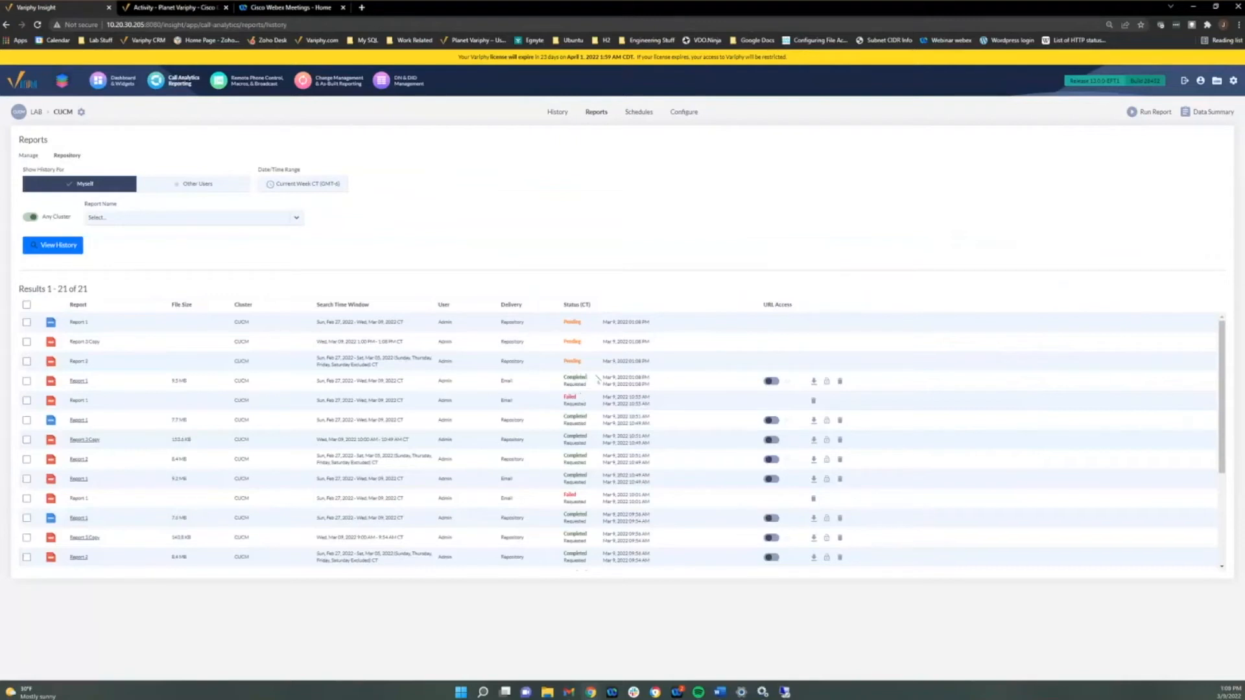
click(71, 246)
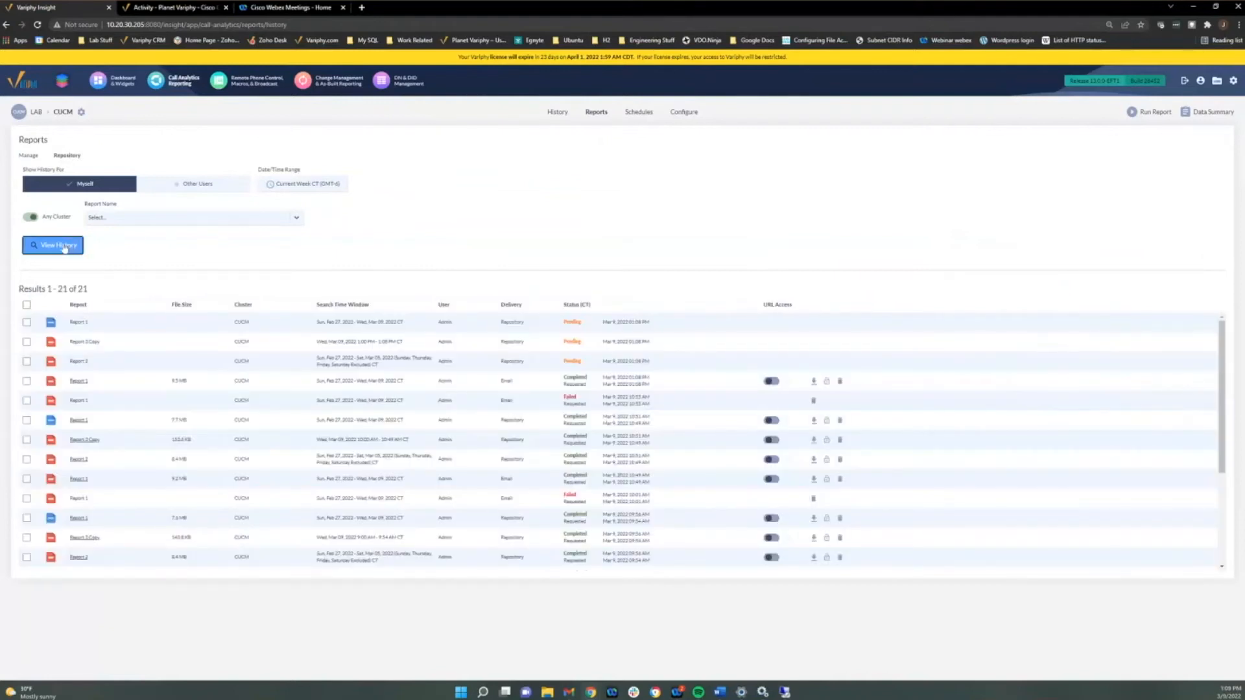
click(64, 247)
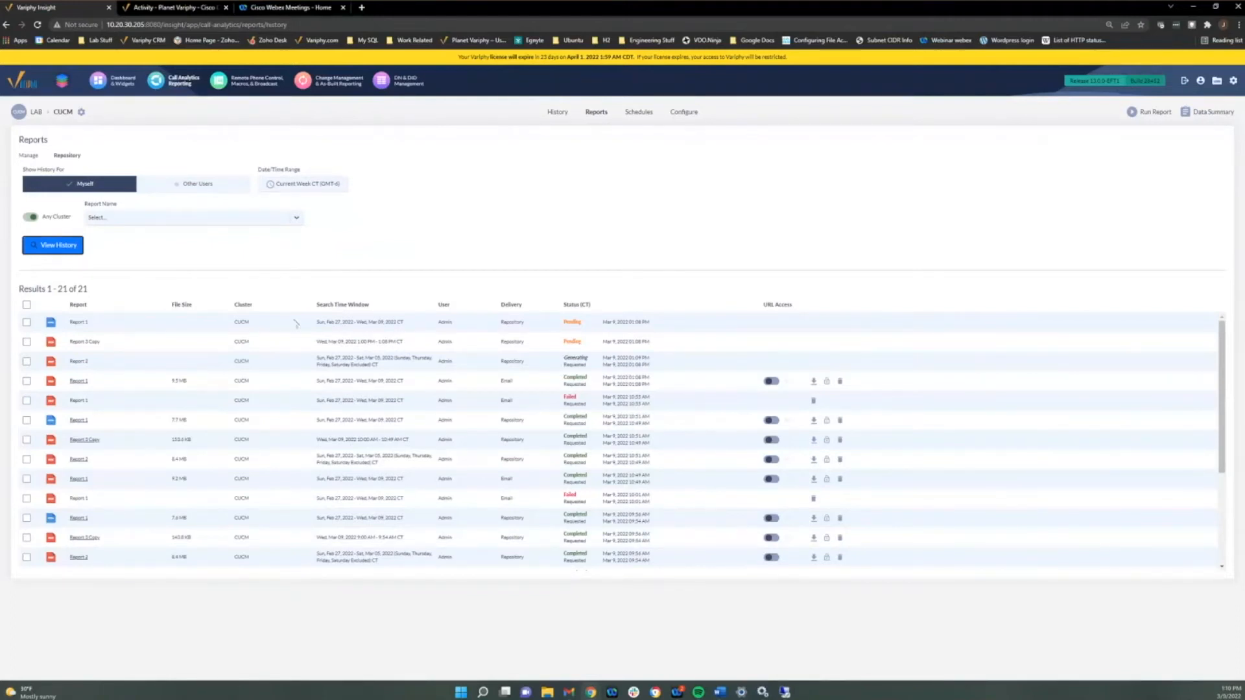
click(52, 243)
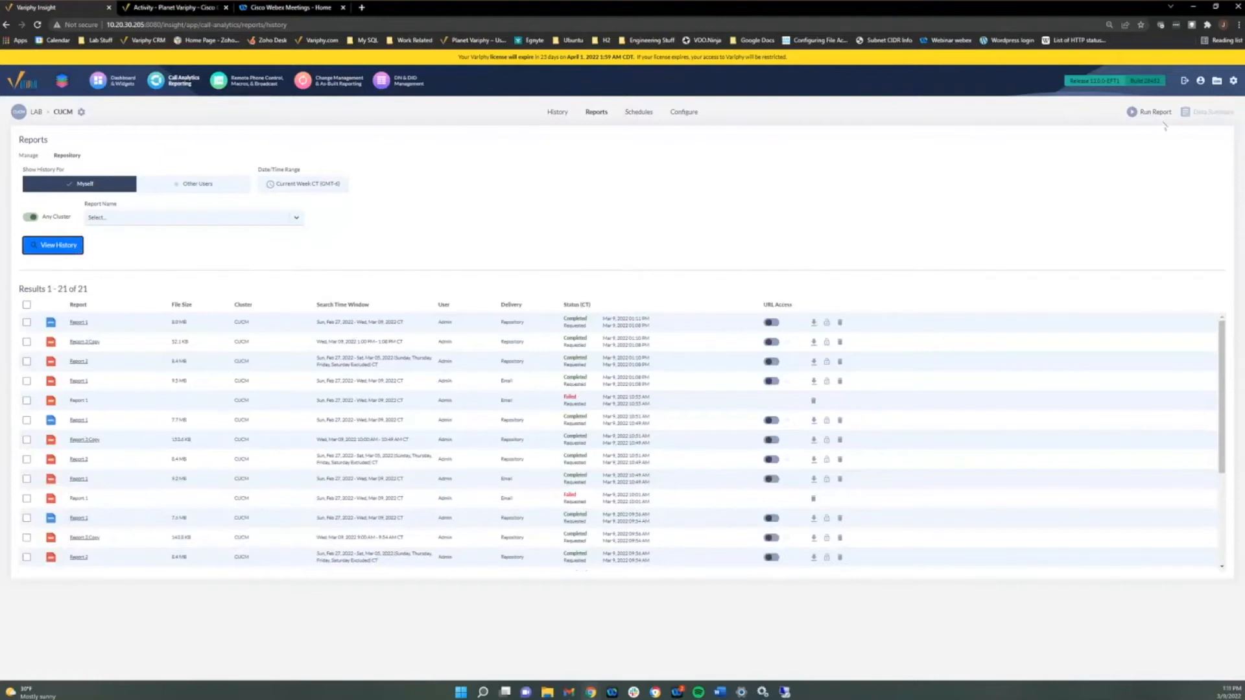
Step: Turn on emailing of scheduled report errors to the default system alert recipients in the Call Analytics Reporting Settings
click(1233, 80)
click(1147, 119)
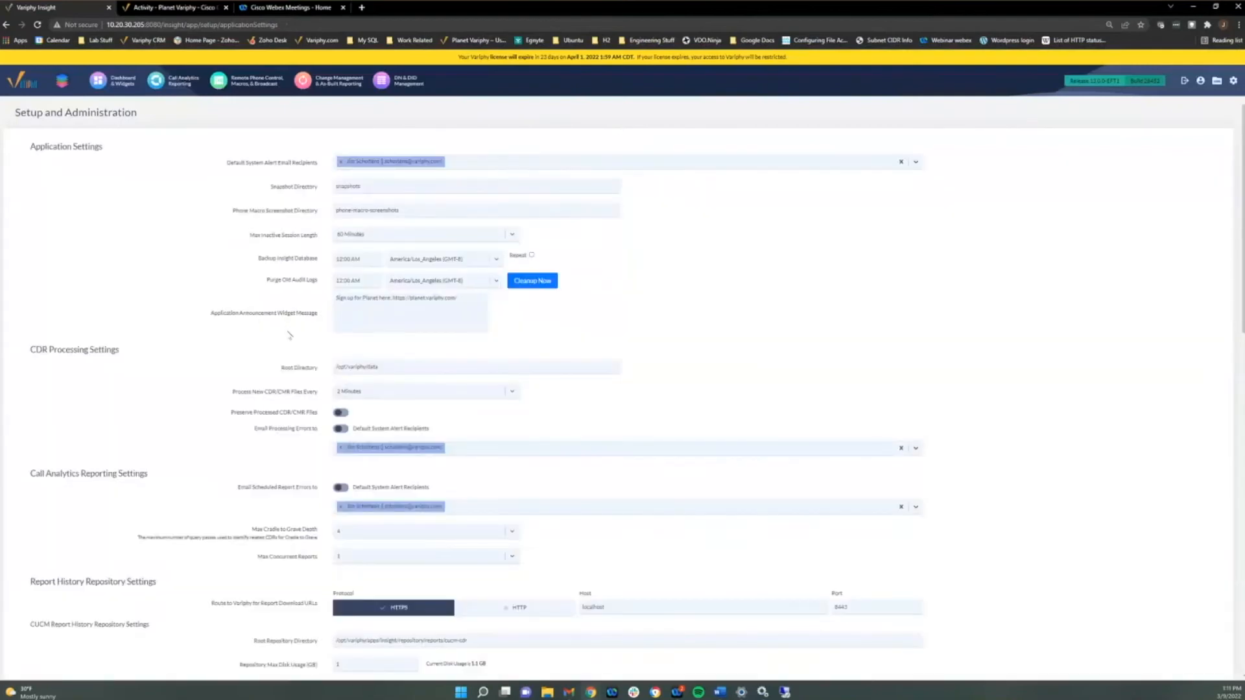
scroll(262, 320, down, 3)
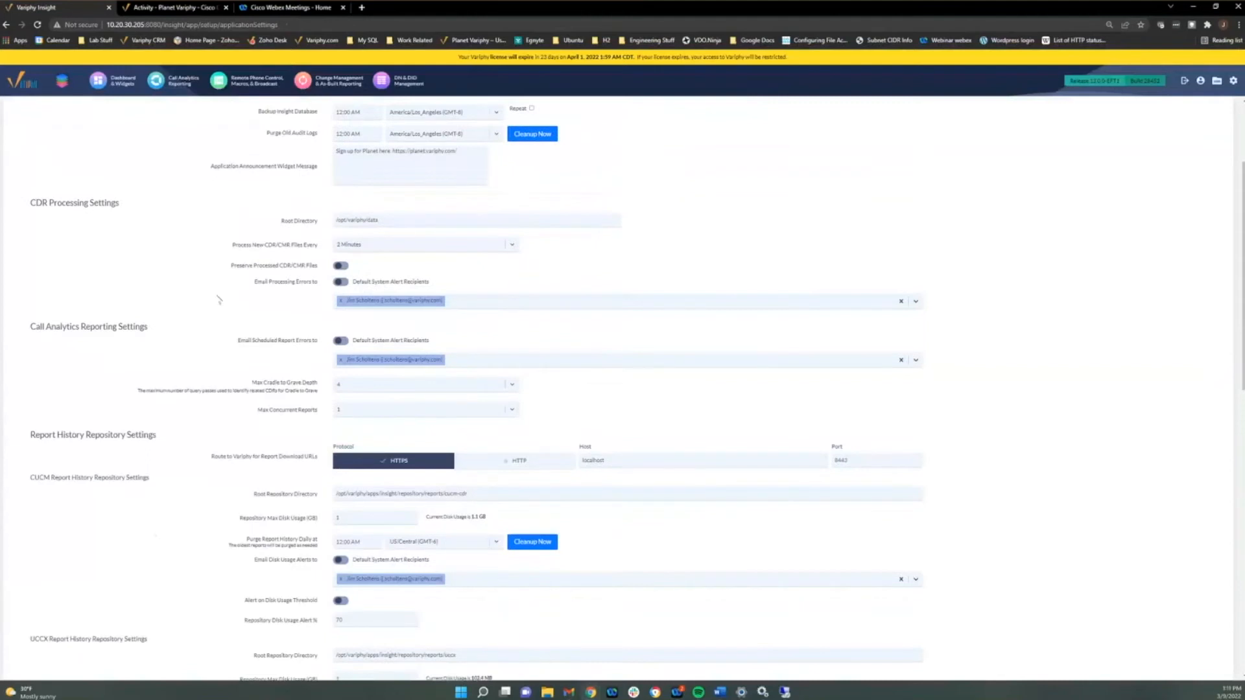
drag(28, 327, 122, 340)
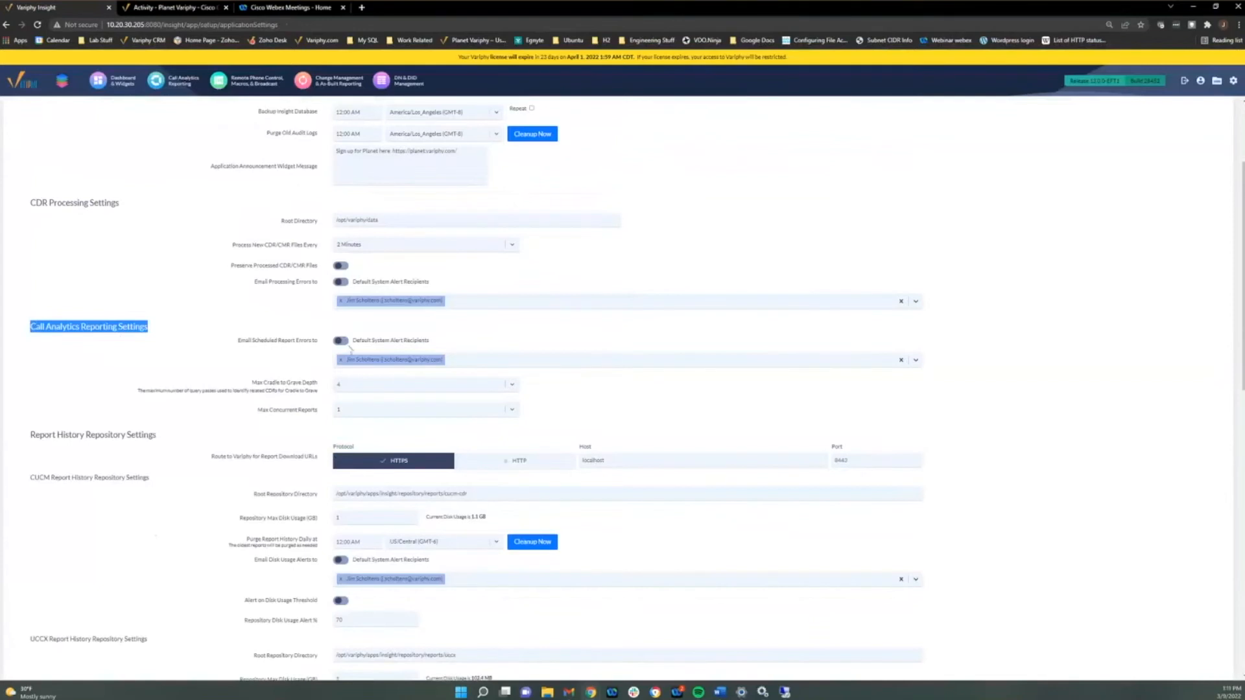
click(468, 362)
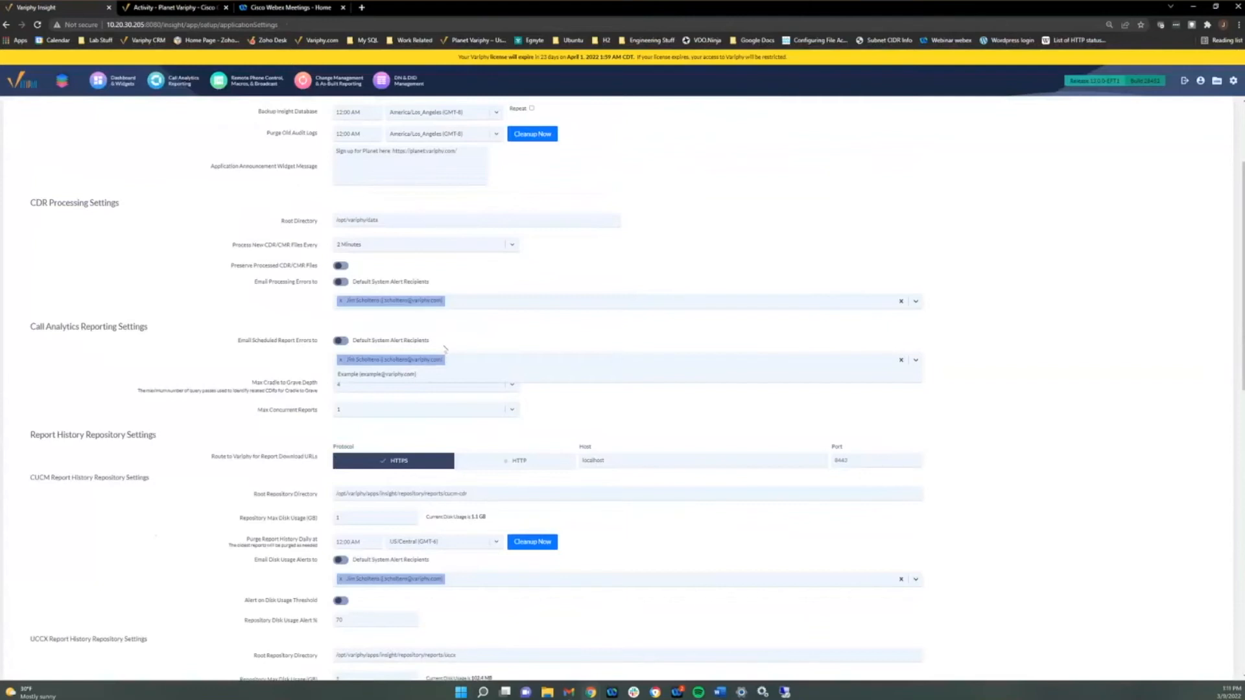
click(385, 343)
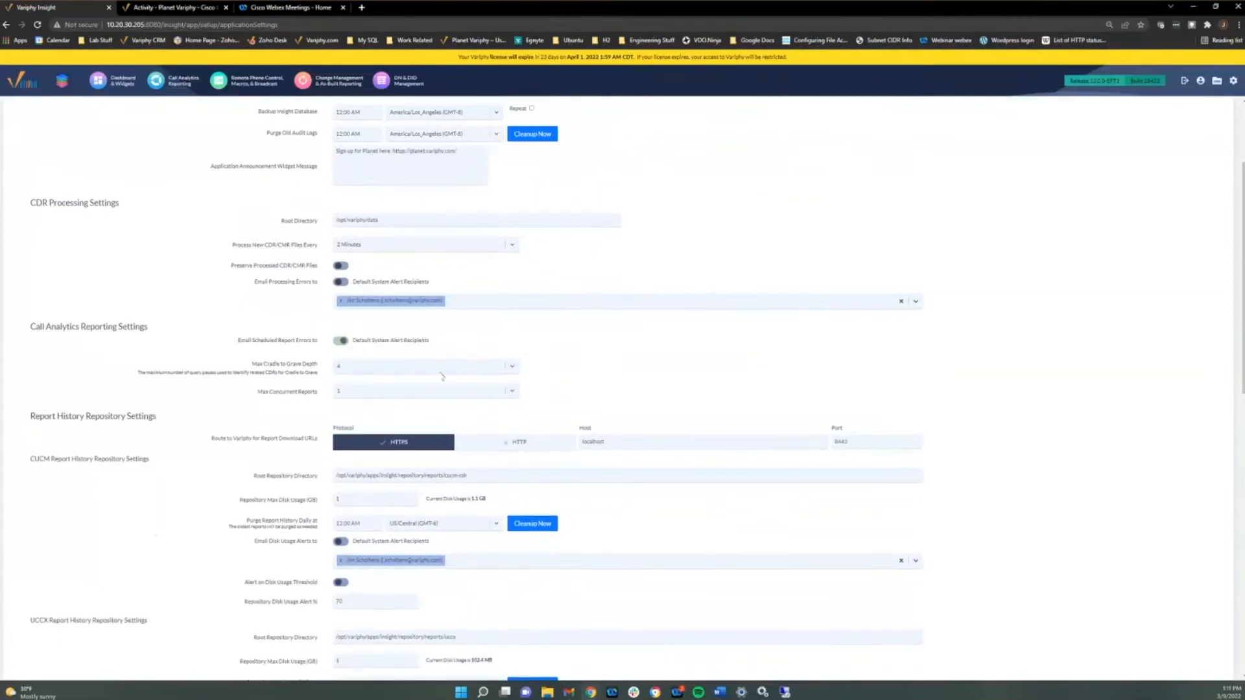
Step: Review the available default system alert email recipients in the Application Settings section
scroll(451, 379, up, 2)
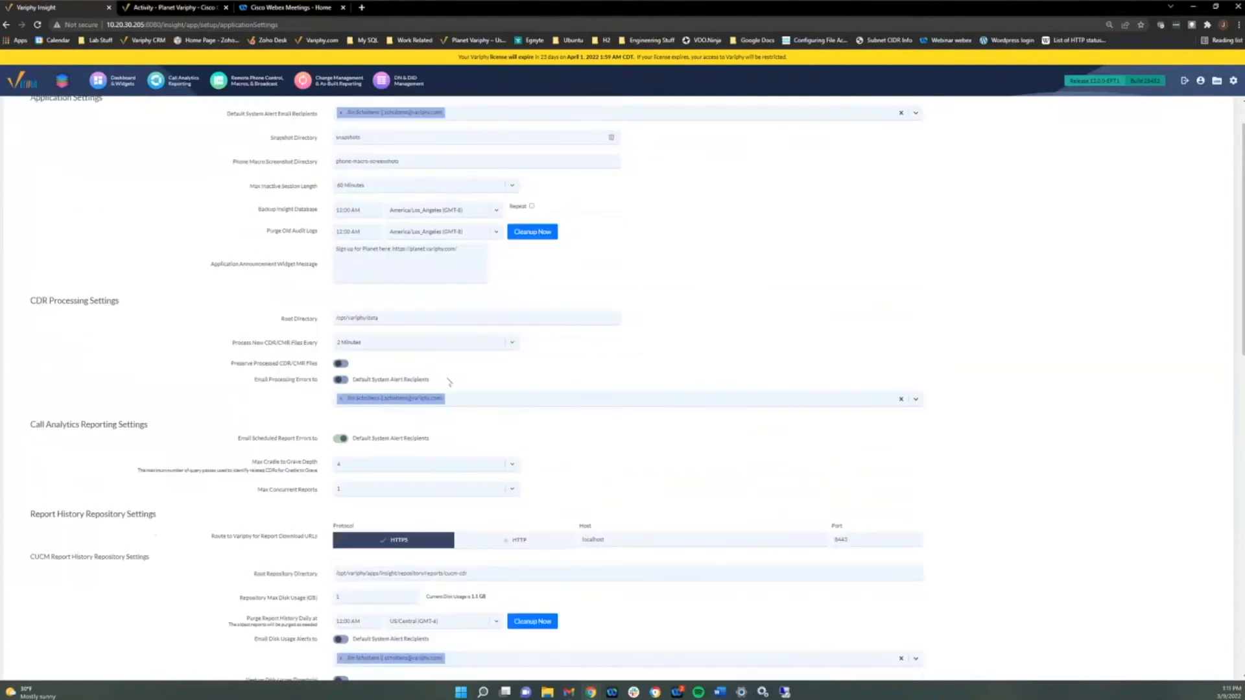
scroll(450, 382, up, 1)
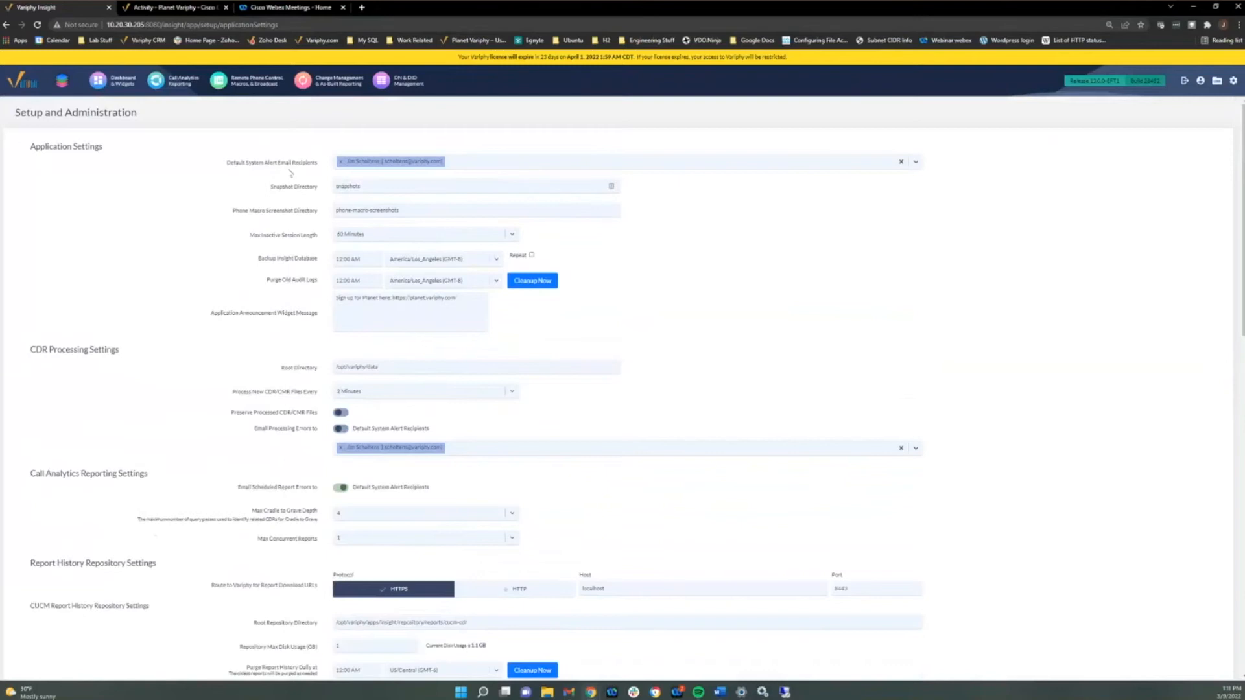
click(464, 164)
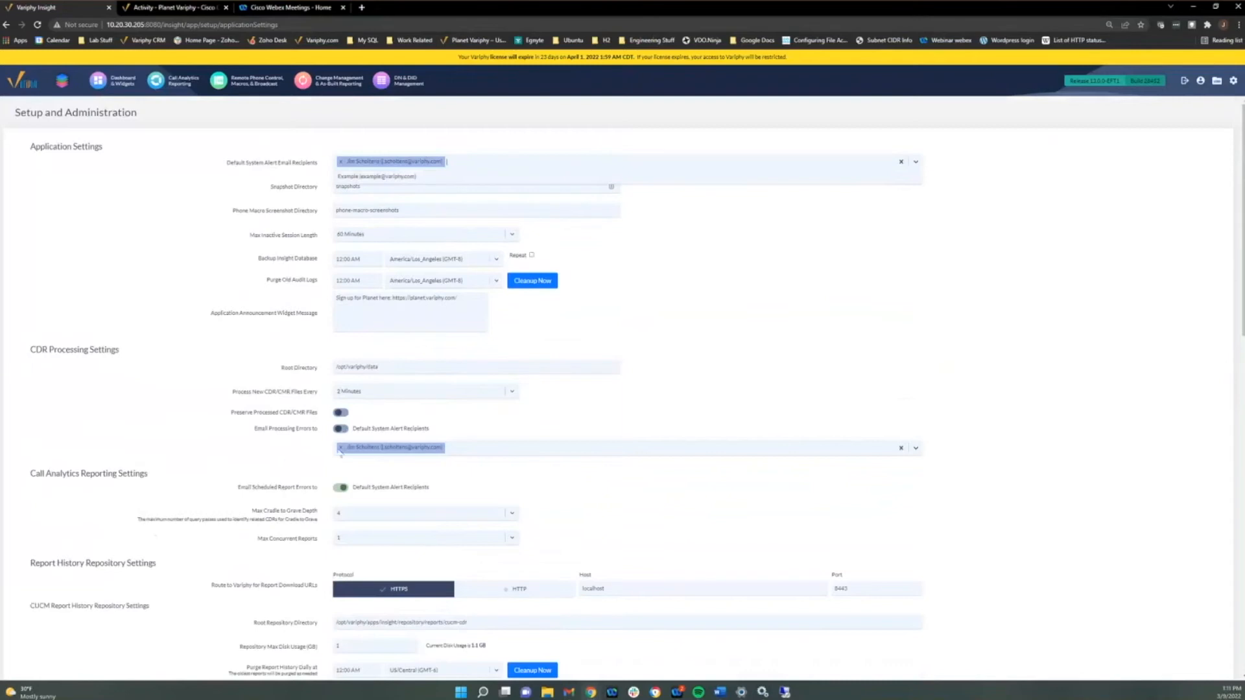
click(379, 465)
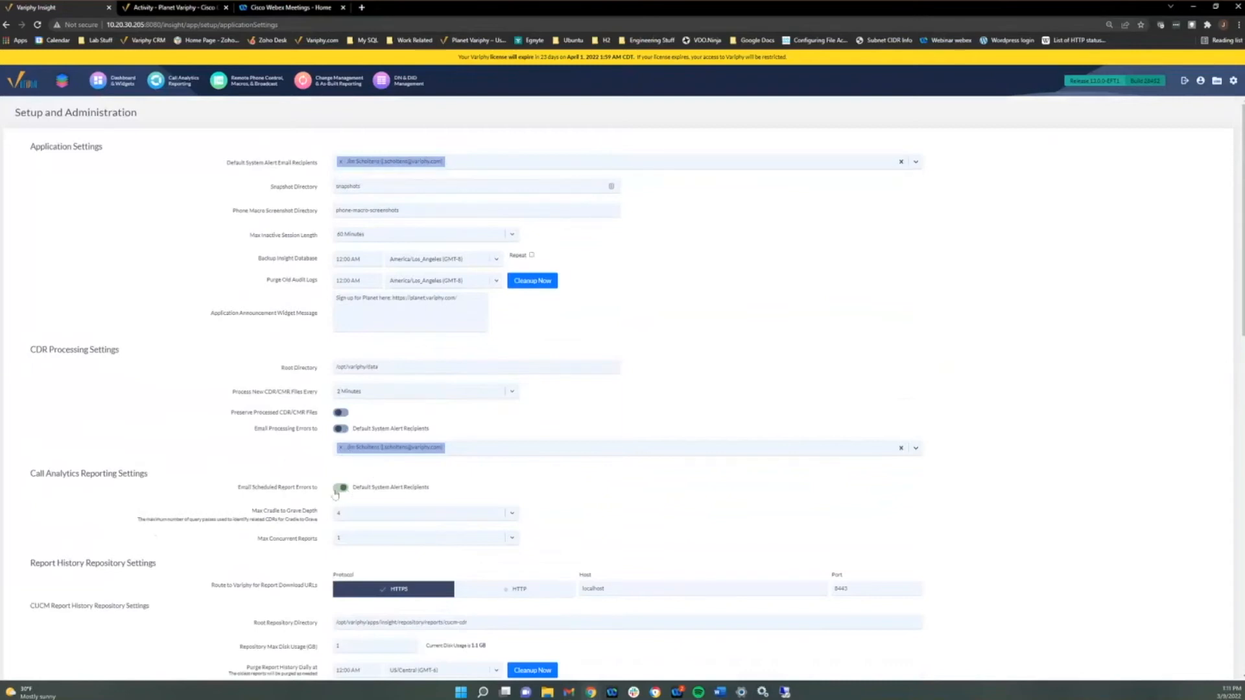
scroll(363, 502, down, 2)
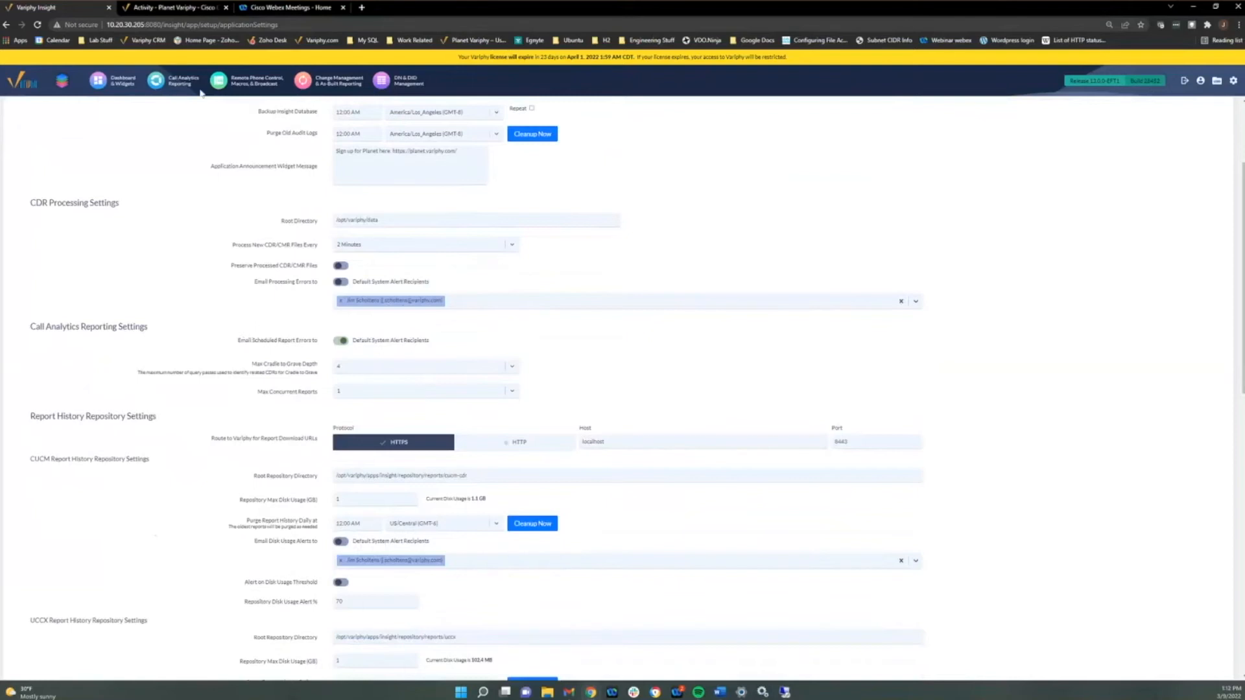
Step: Set the start time of the call analytics report Schedule 1 to 1:14 PM and save the schedule
click(175, 85)
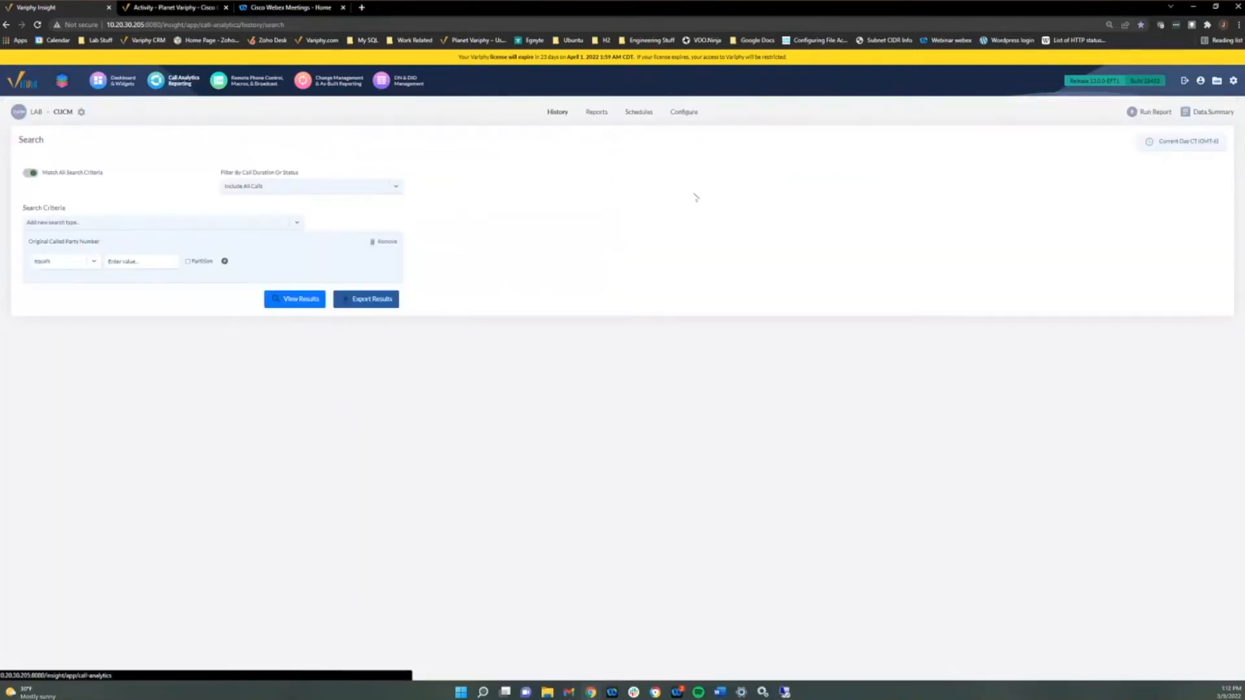
click(639, 112)
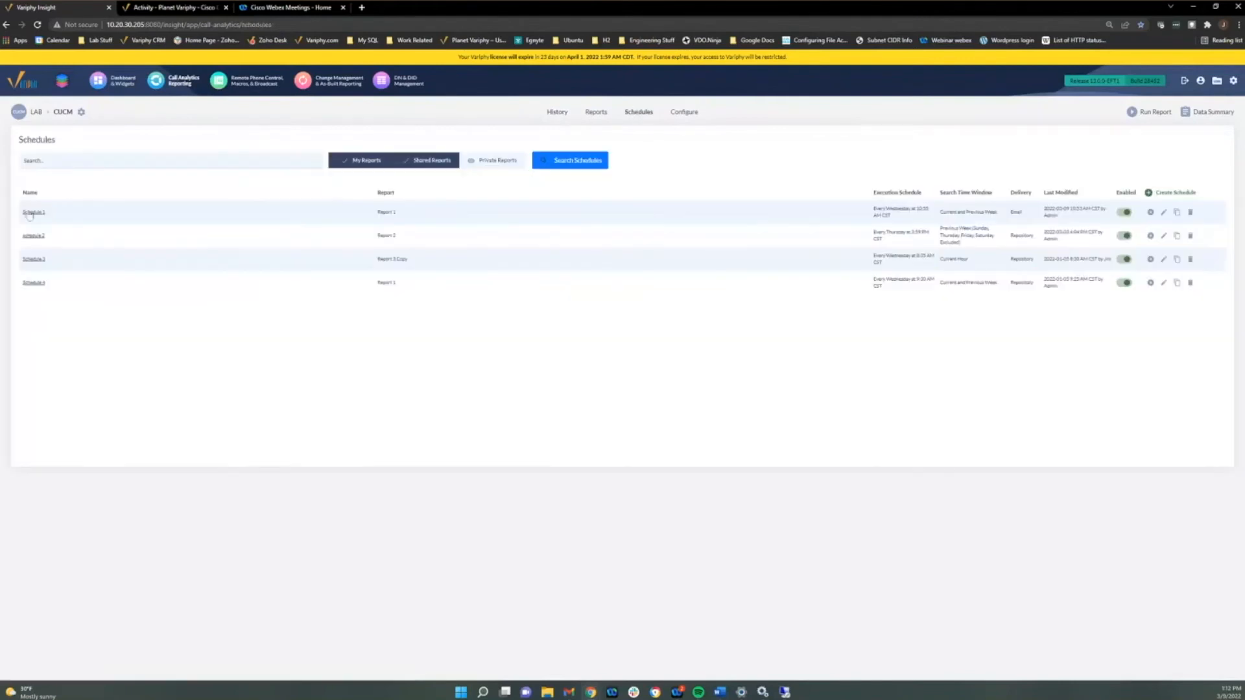
click(30, 213)
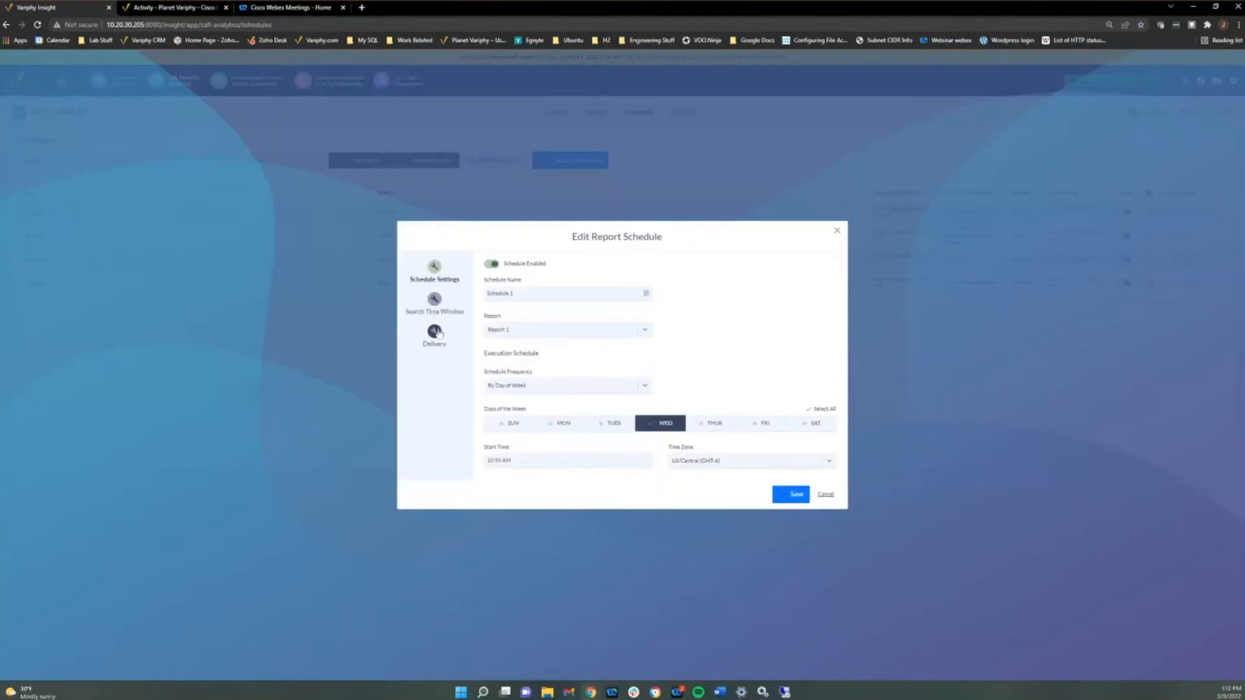
click(490, 460)
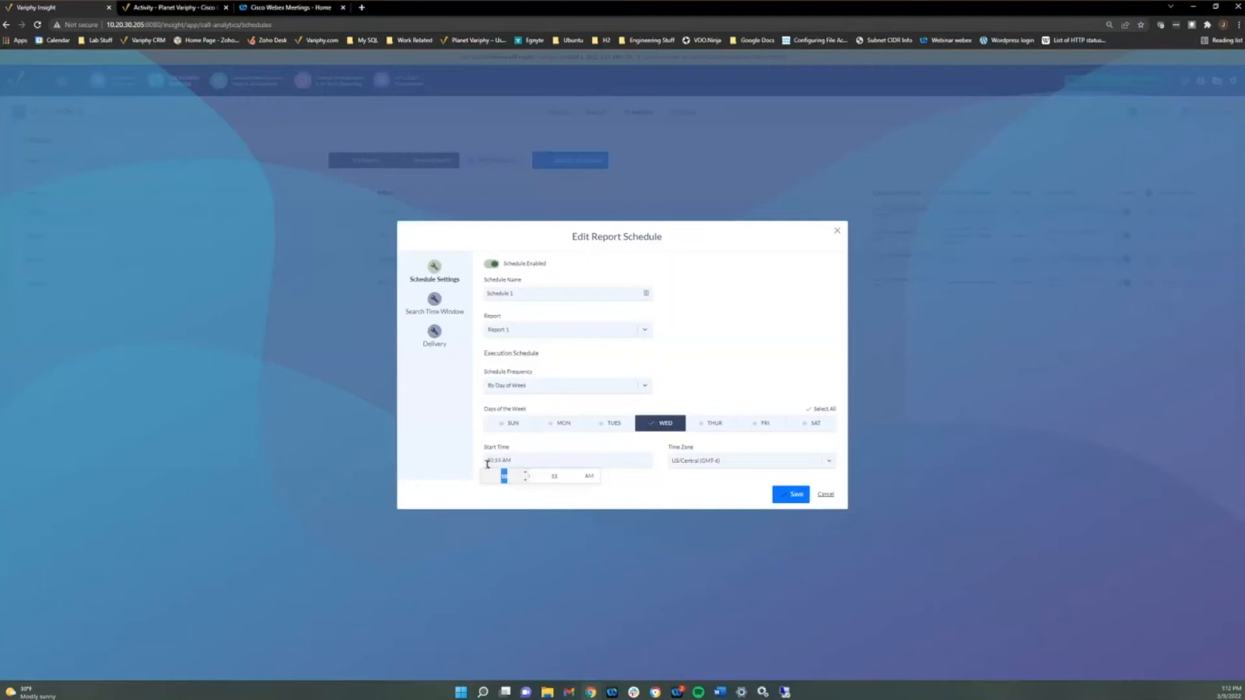
text(1)
click(549, 474)
text(14)
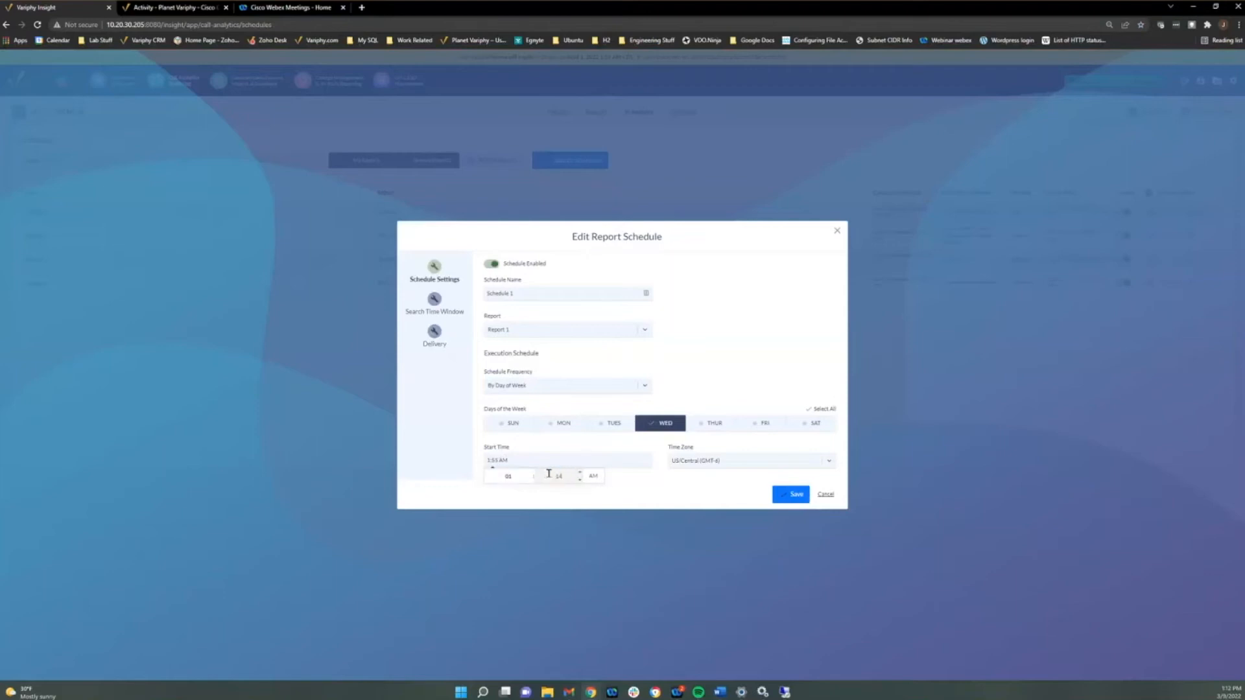
click(593, 477)
click(792, 495)
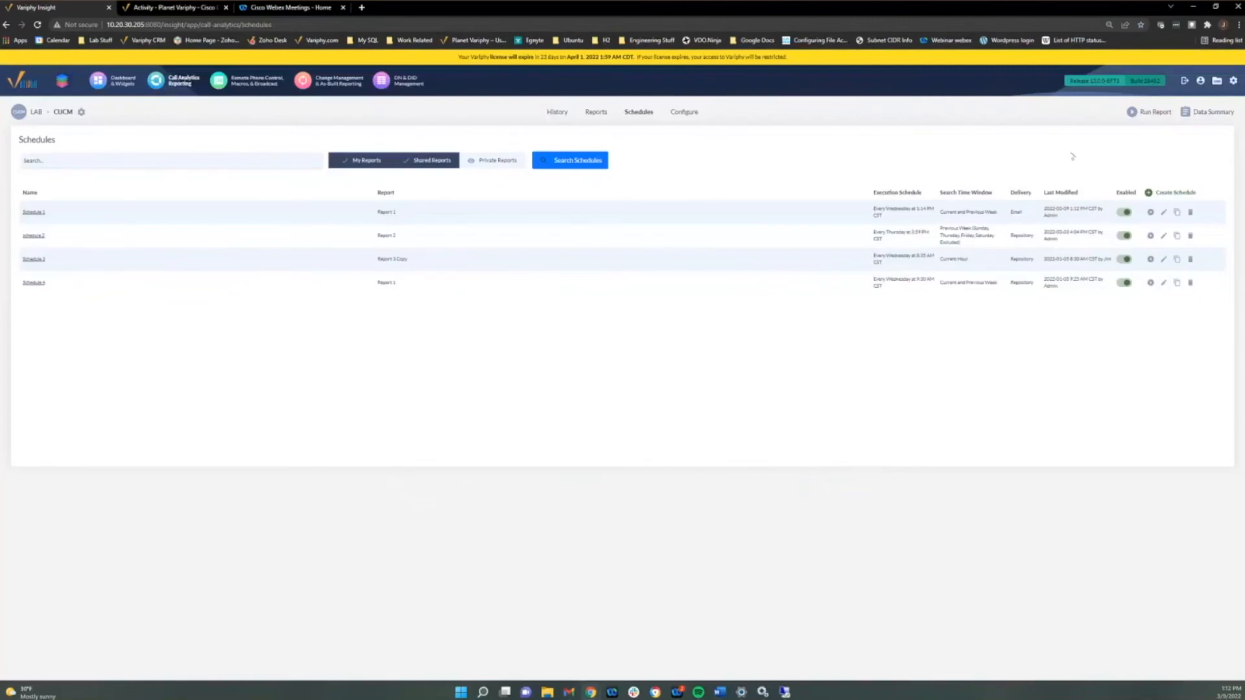
Step: Set the CUCM cluster's server host to the incorrect address 10.20.30.451 and save the cluster
click(1234, 81)
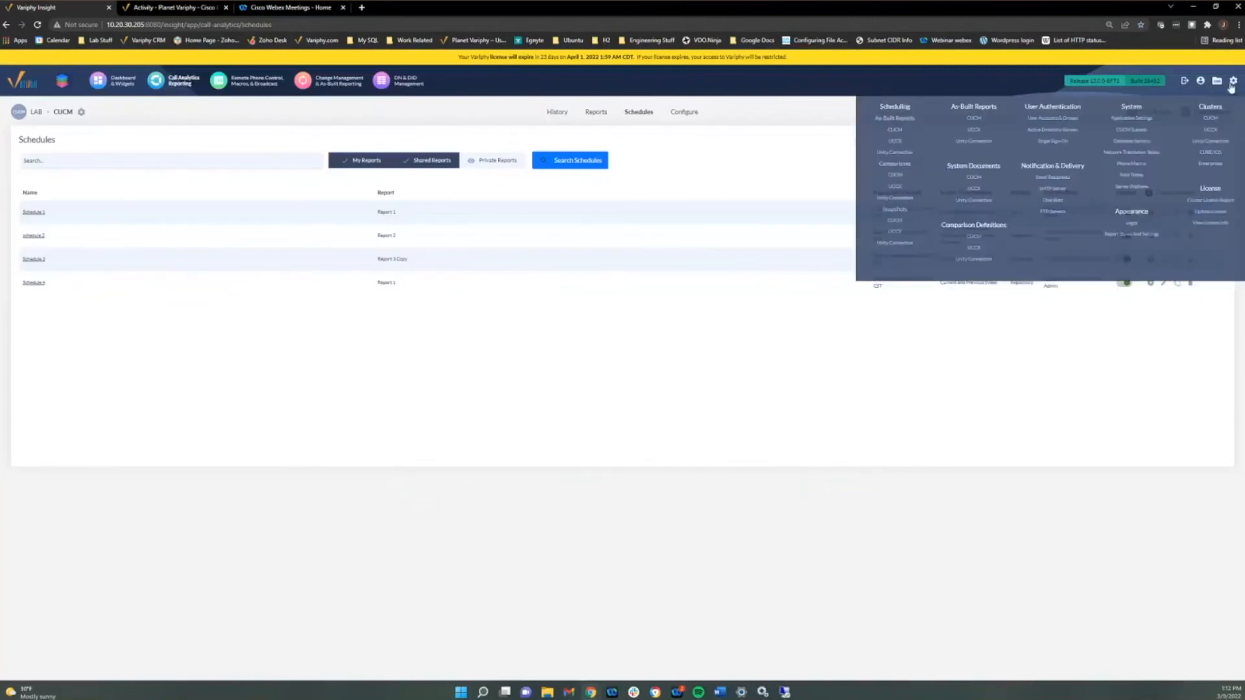
click(1211, 118)
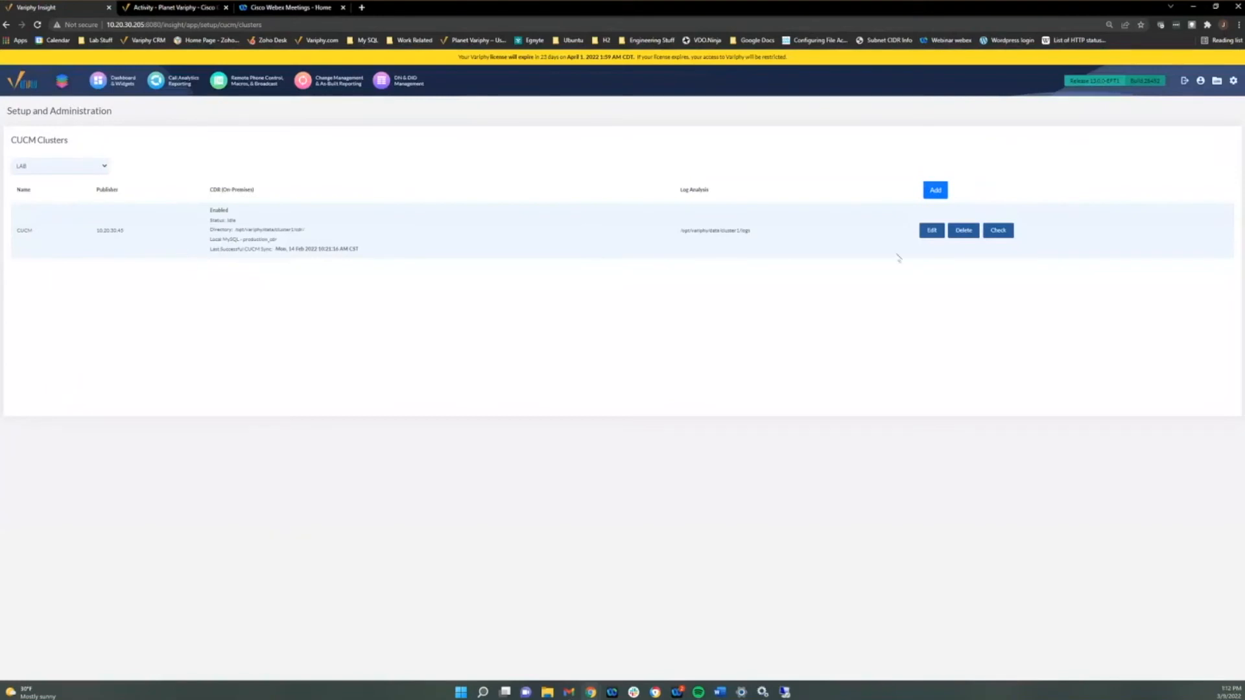
click(922, 234)
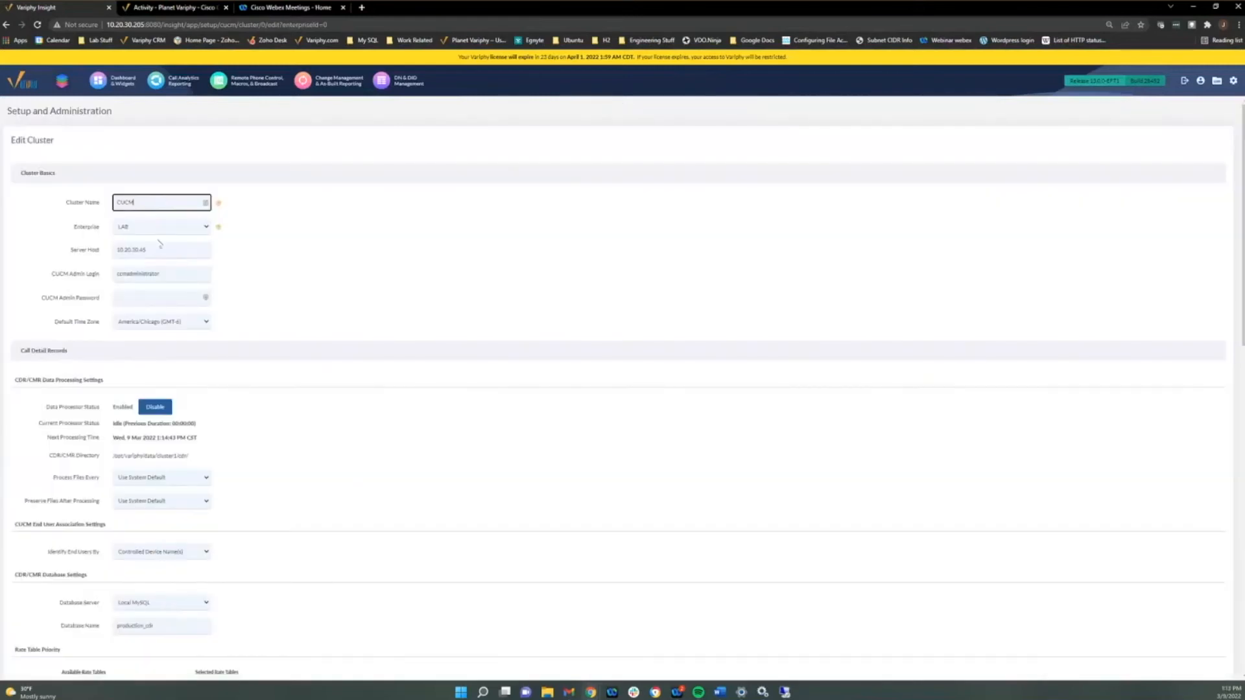
click(156, 247)
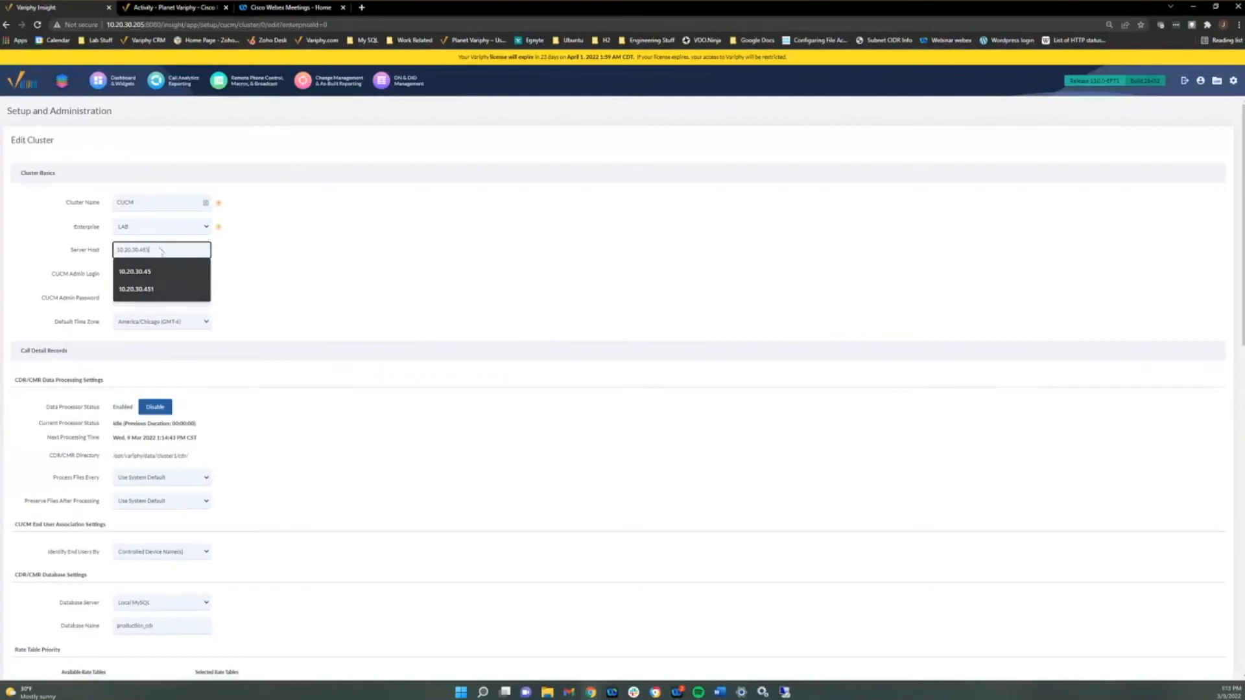
click(625, 375)
scroll(609, 391, down, 8)
scroll(612, 441, down, 5)
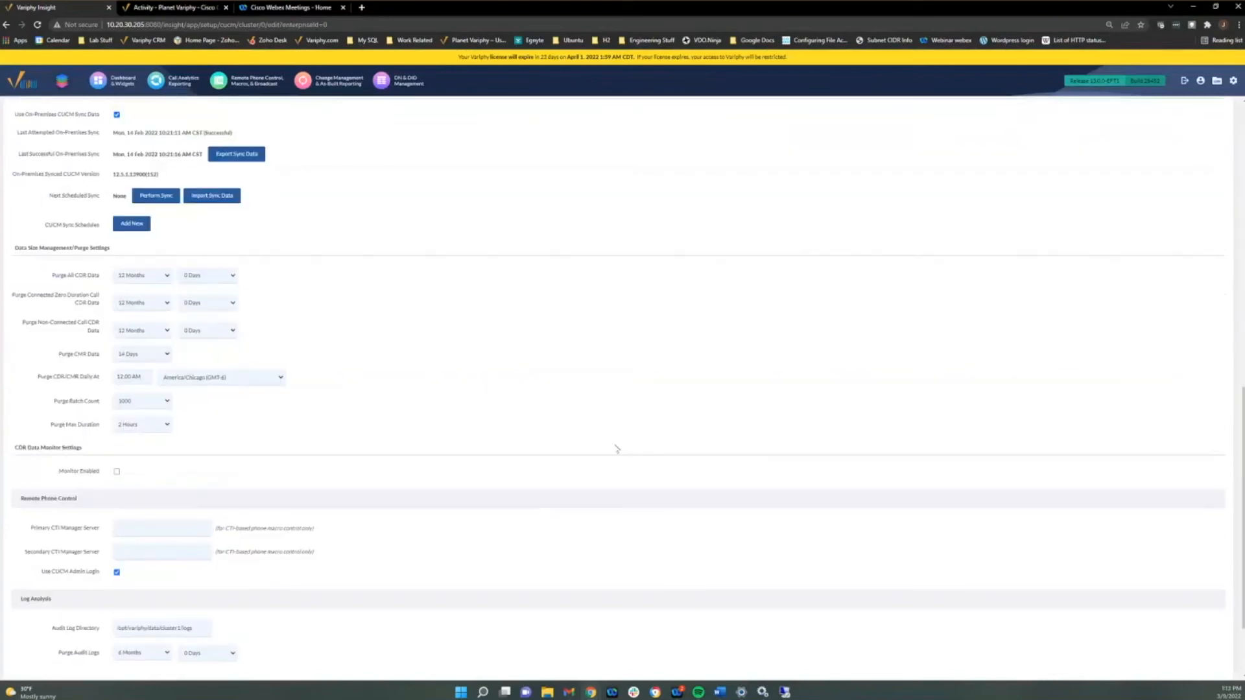
click(608, 656)
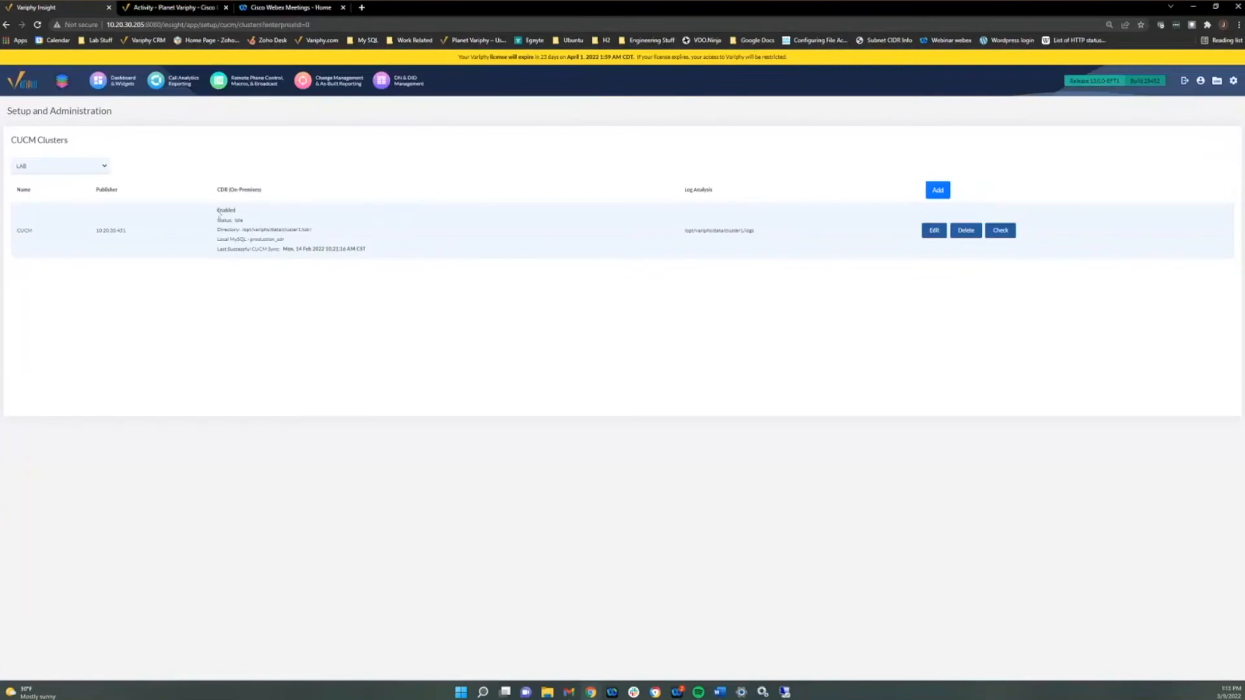
Step: Check Call Analytics Reporting's connection to the CUCM cluster and review the alert email for the failed scheduled Report 1
click(173, 88)
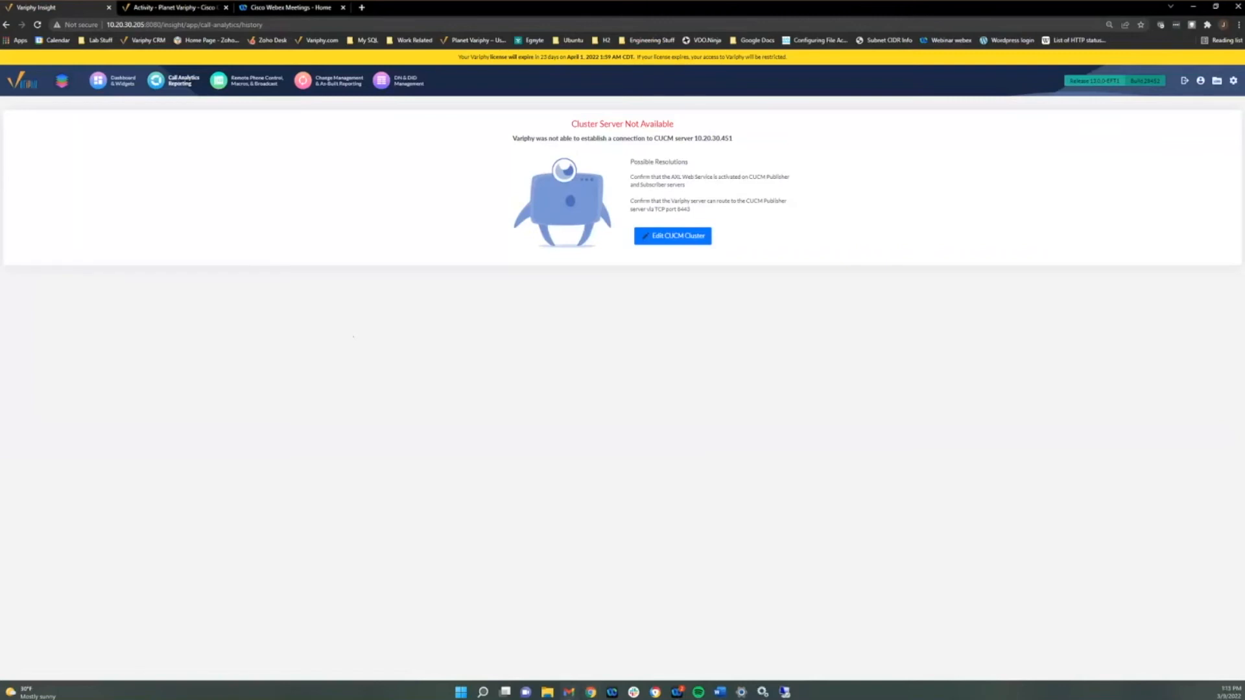
key(alt+Tab)
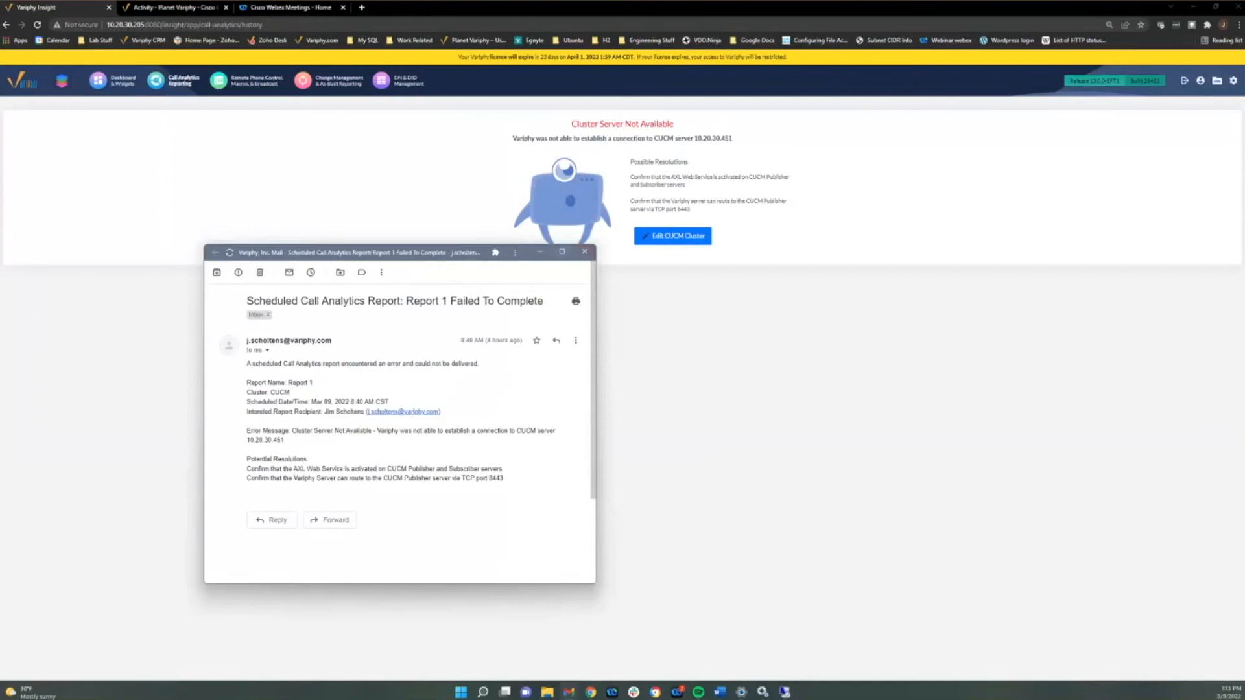
click(254, 188)
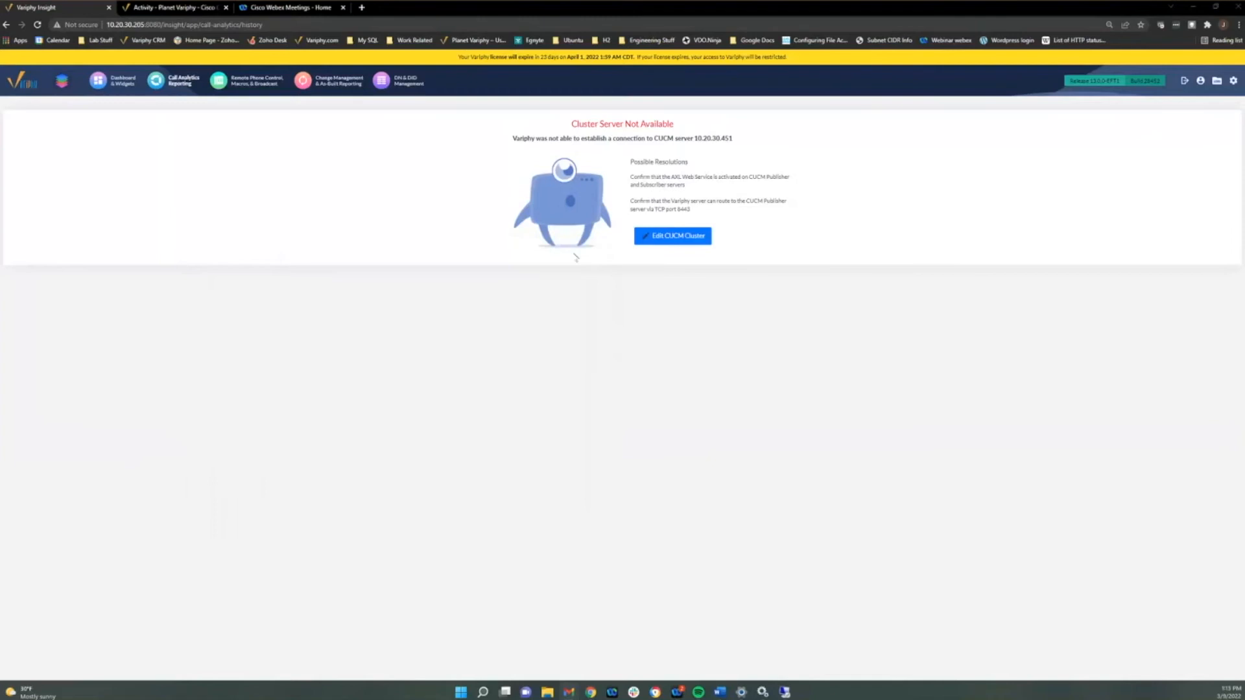
Step: Correct the CUCM cluster's server host to 10.20.30.45 and save the cluster
click(674, 241)
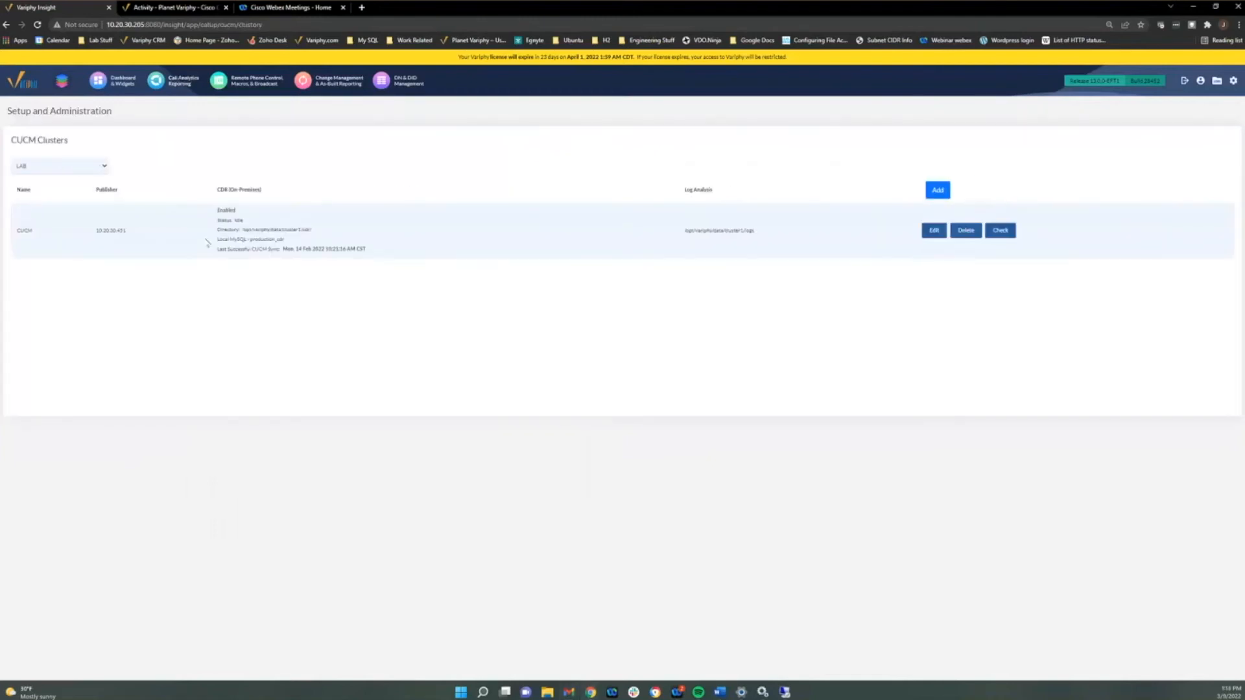
click(934, 231)
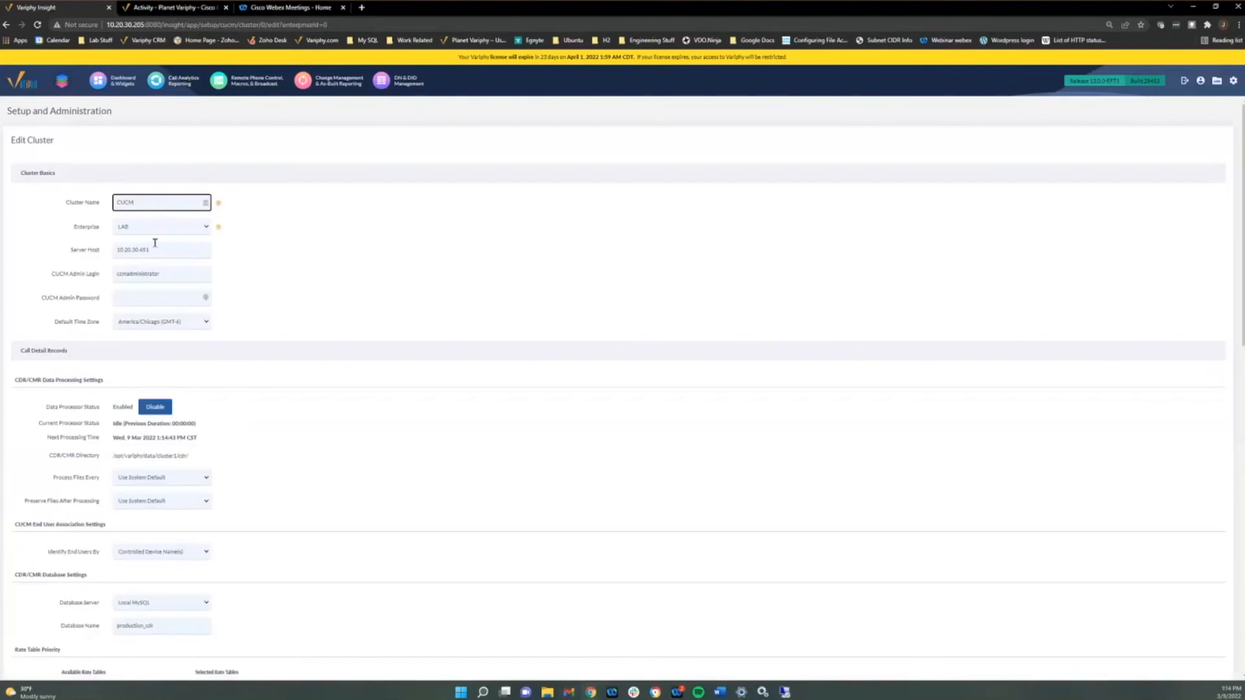
click(155, 245)
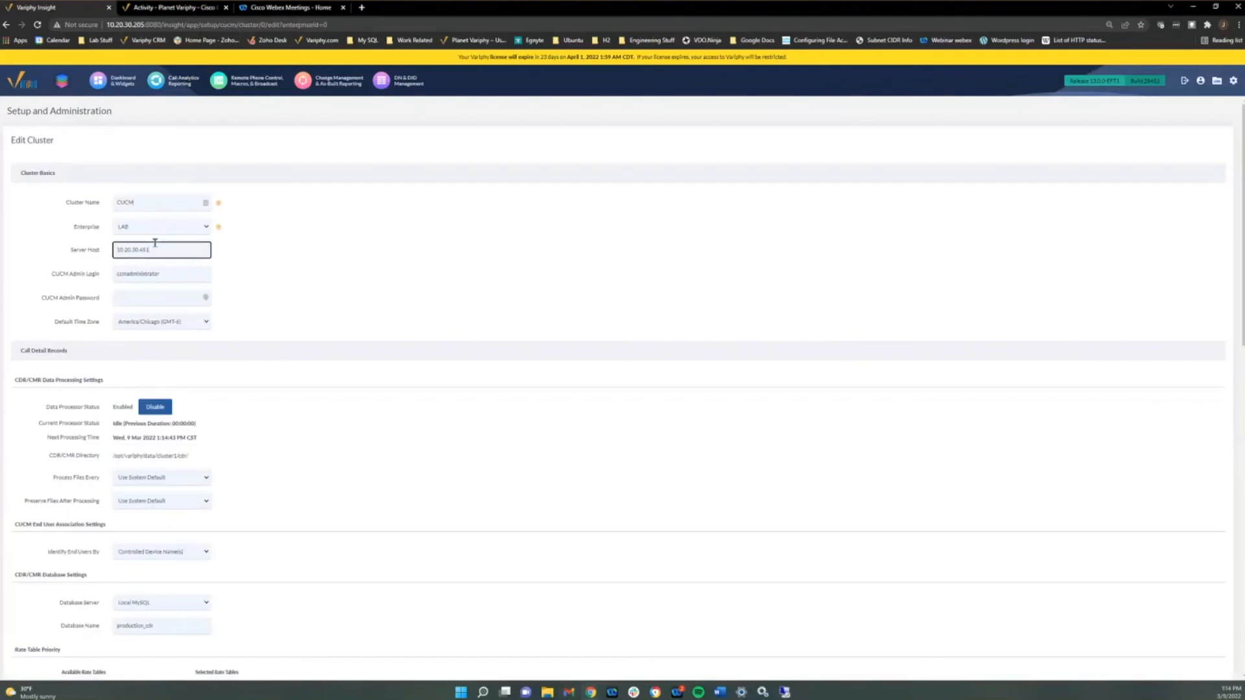
key(BackSpace)
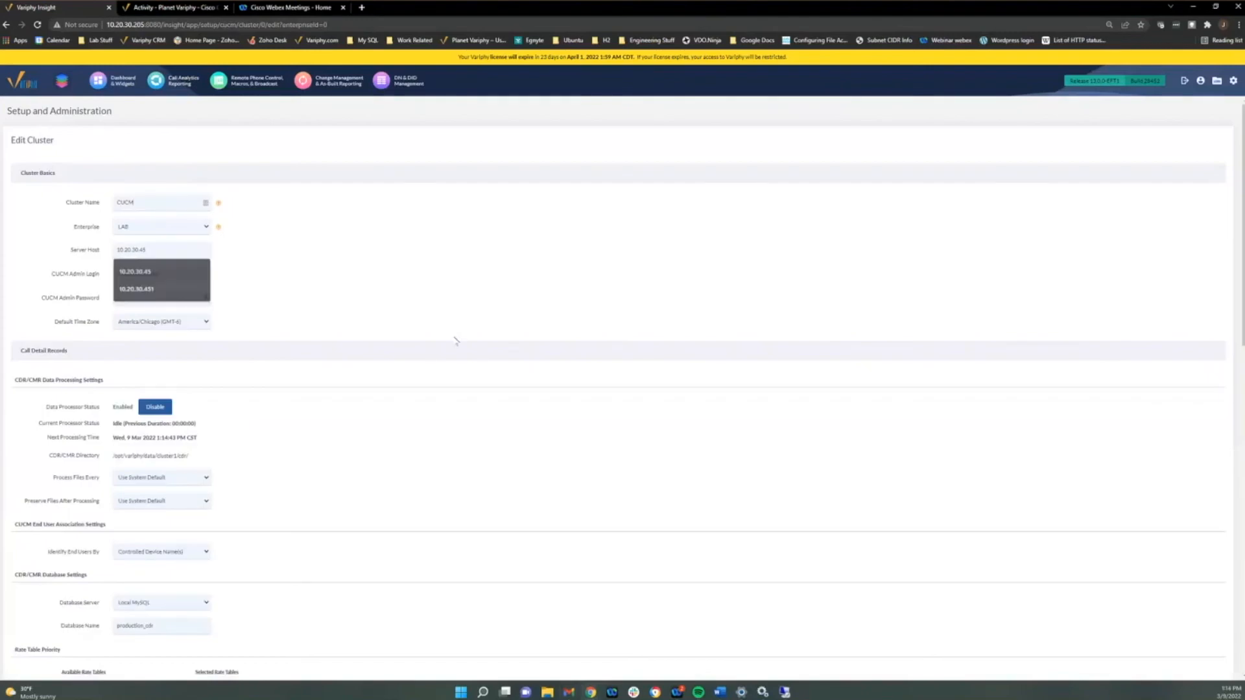
scroll(457, 340, down, 18)
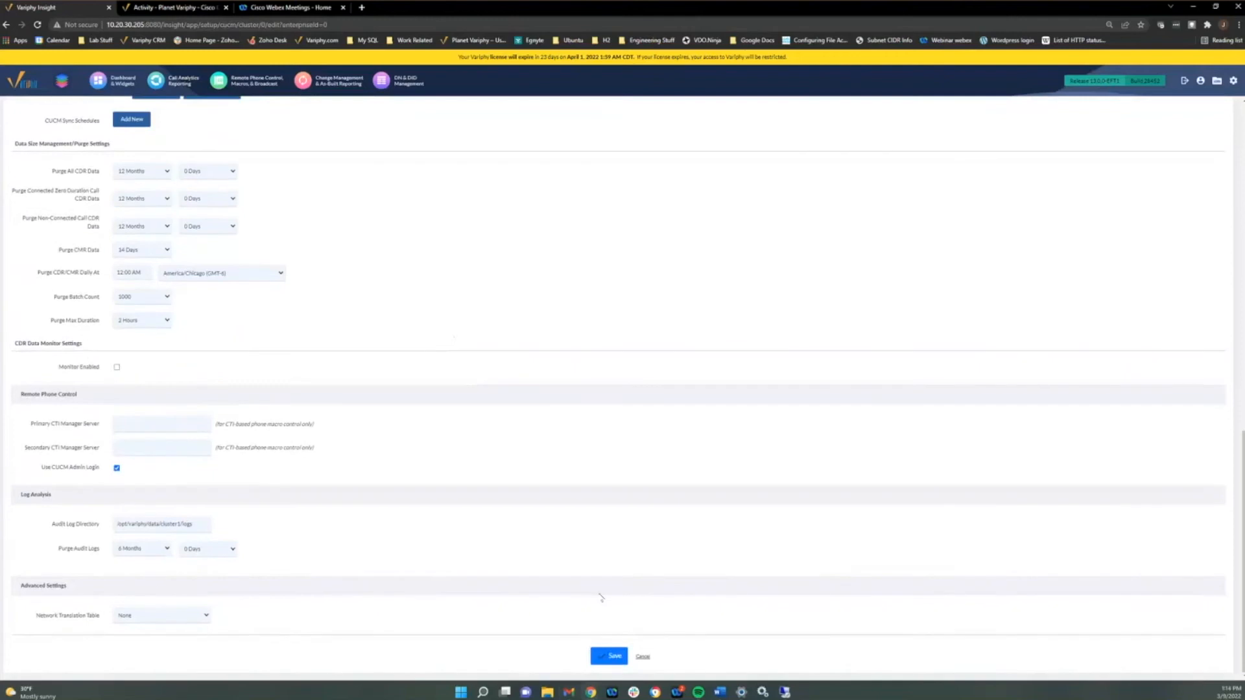
click(604, 656)
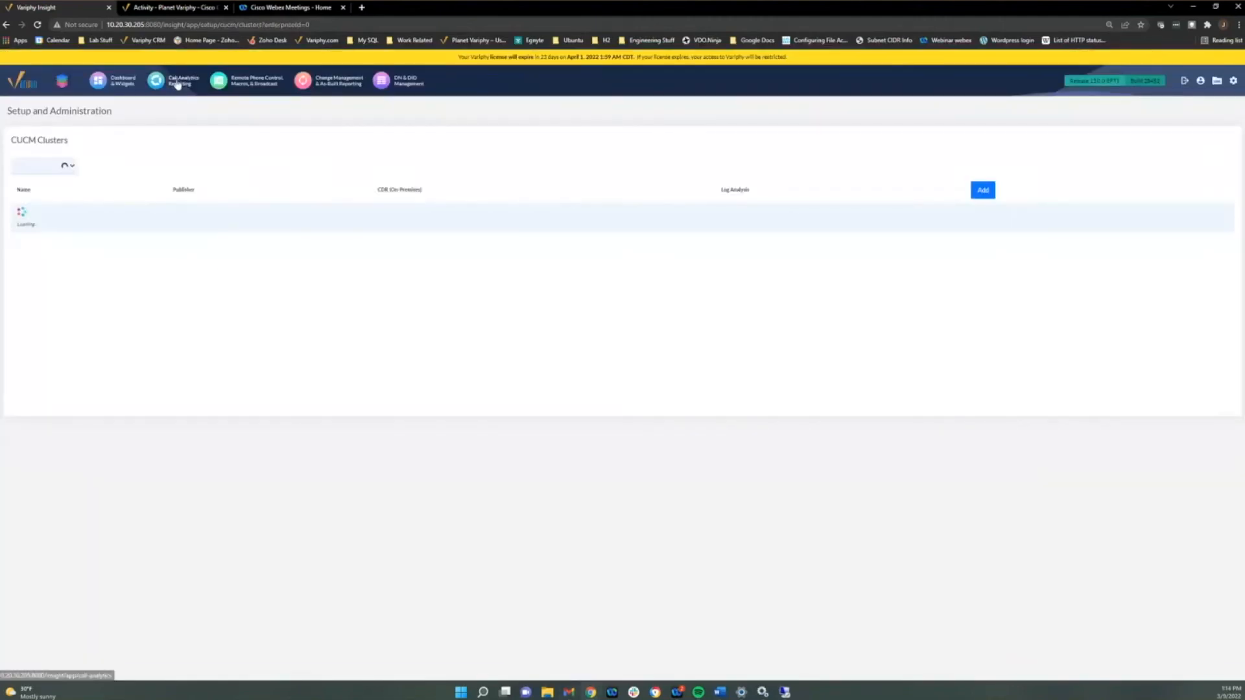
Step: Check the status of the scheduled Report 1 run in the Call Analytics report repository
click(177, 83)
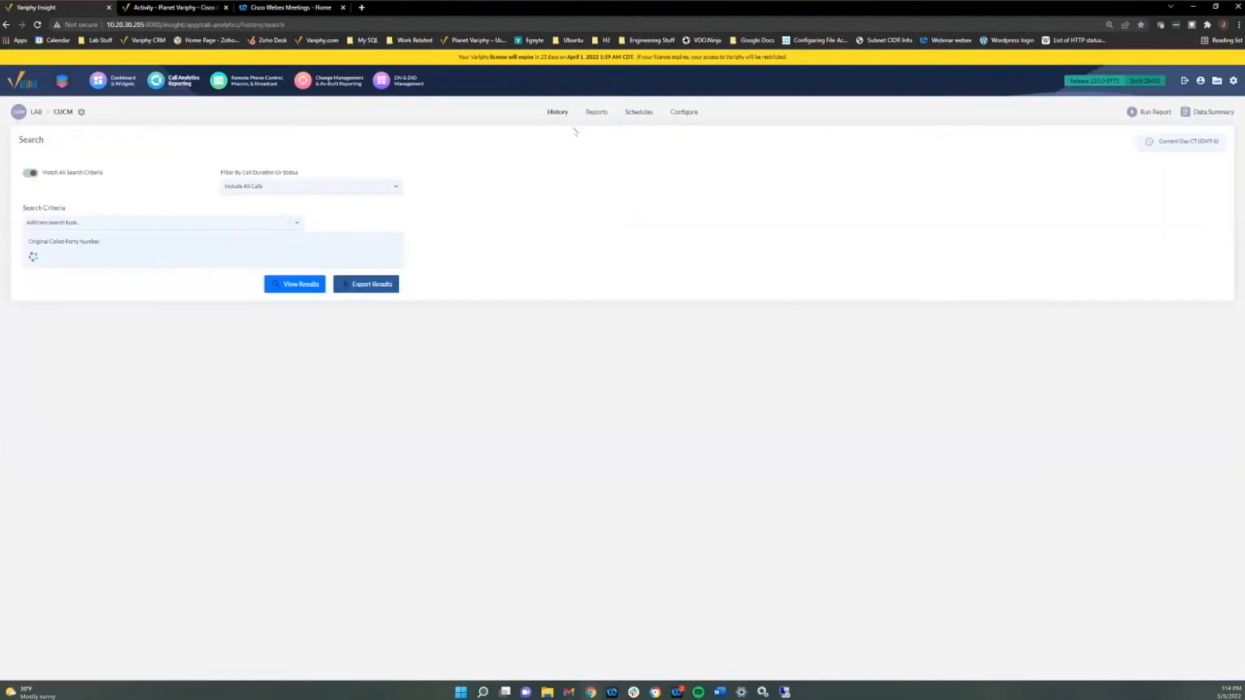
click(593, 115)
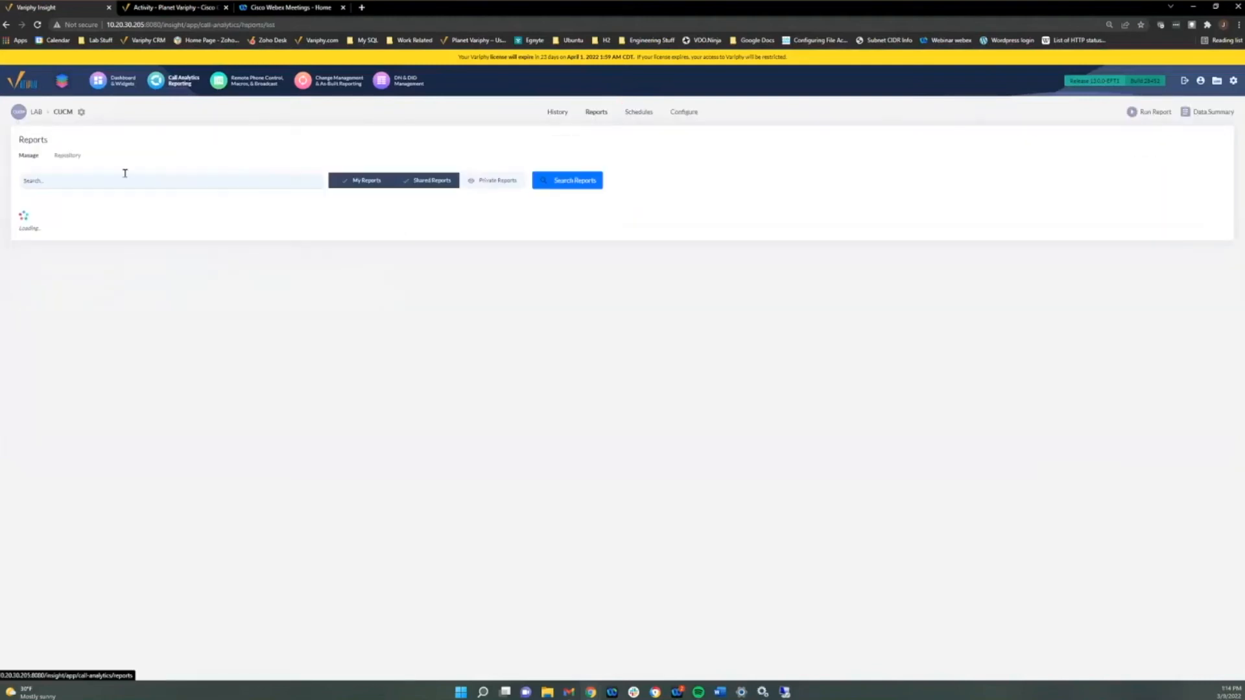
click(67, 157)
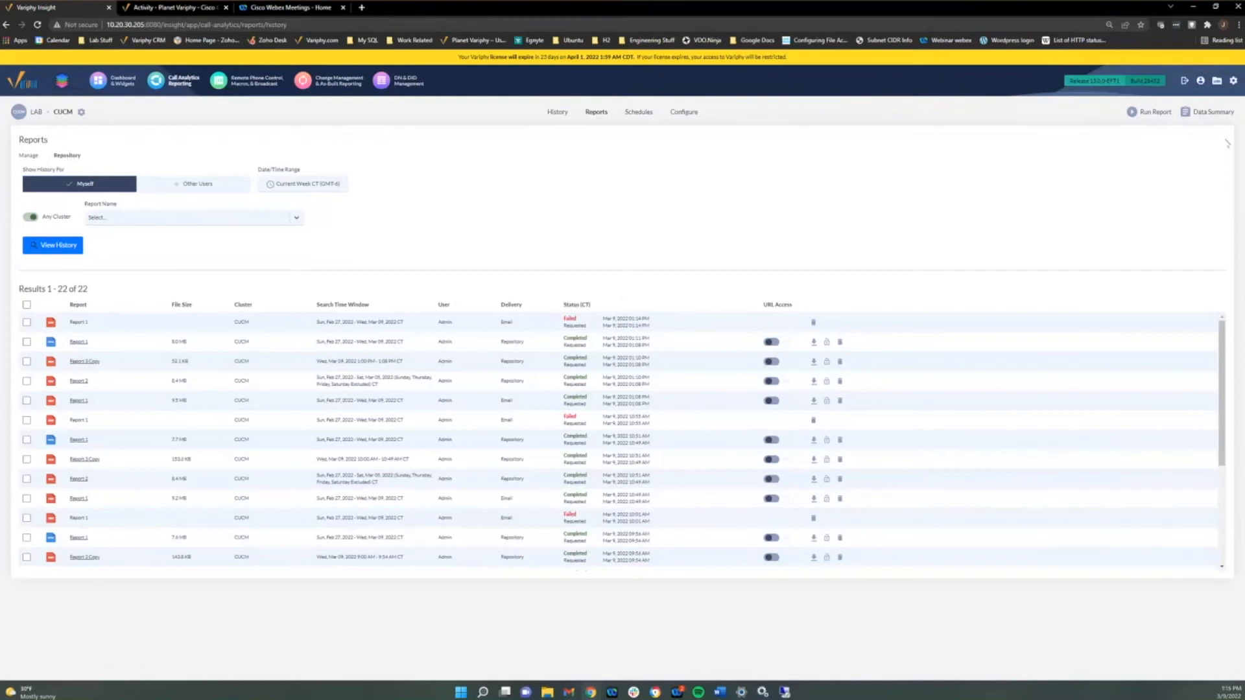
Step: Locate the limit on widgets per dashboard under Dashboard Widget Settings in the Application Settings
click(1233, 82)
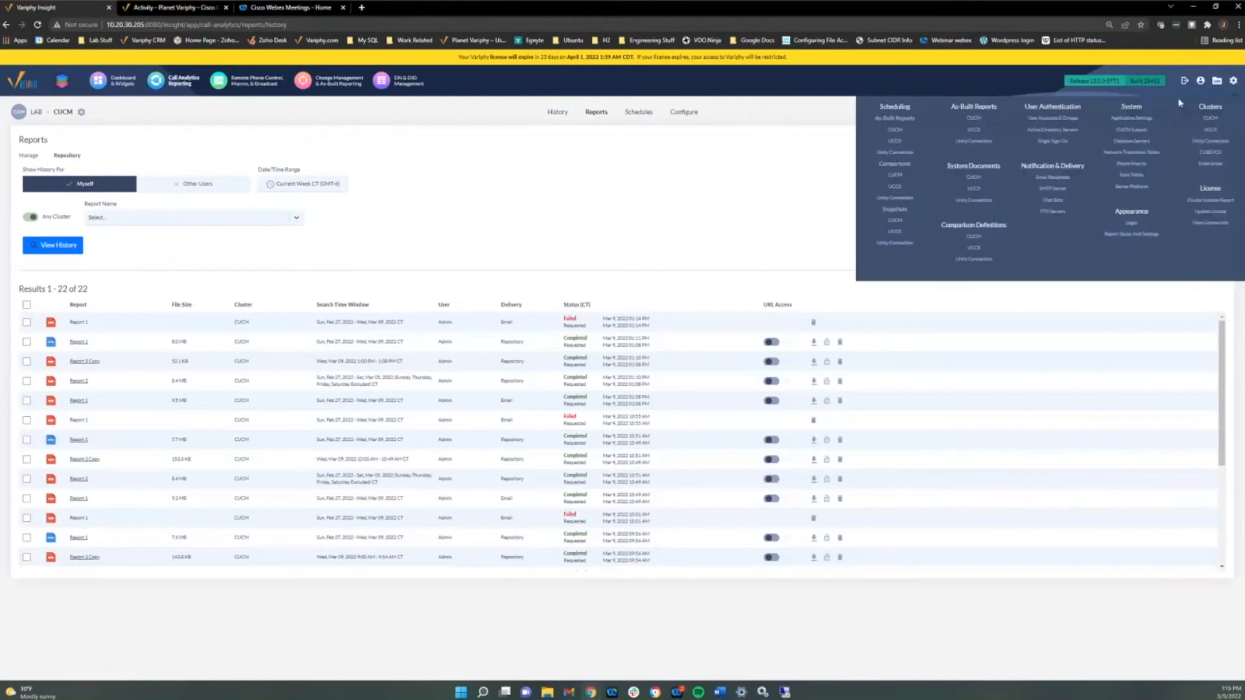
click(1135, 119)
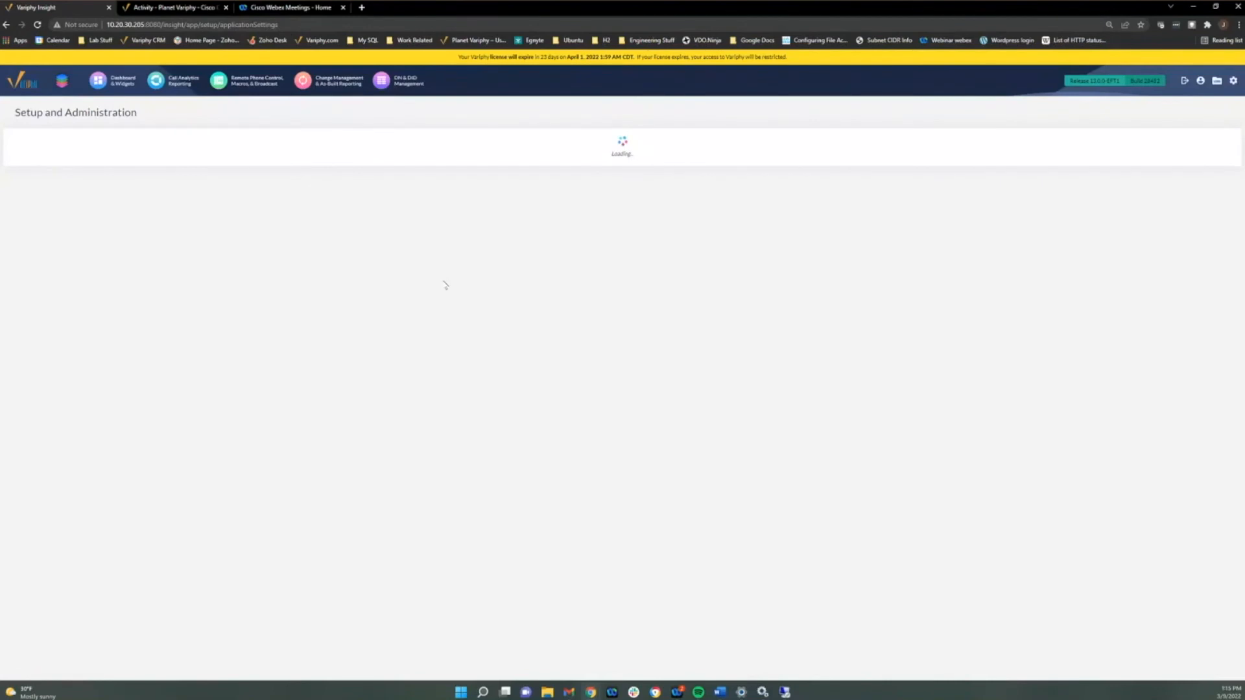
scroll(266, 260, down, 5)
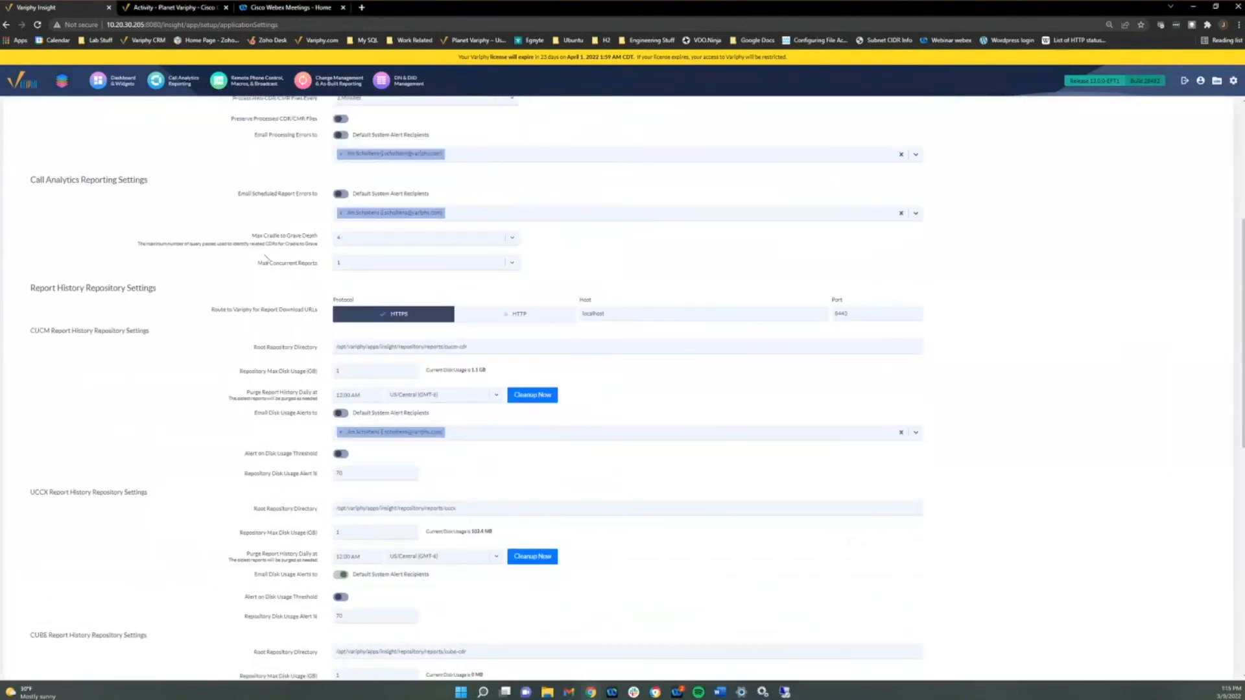
scroll(271, 220, down, 6)
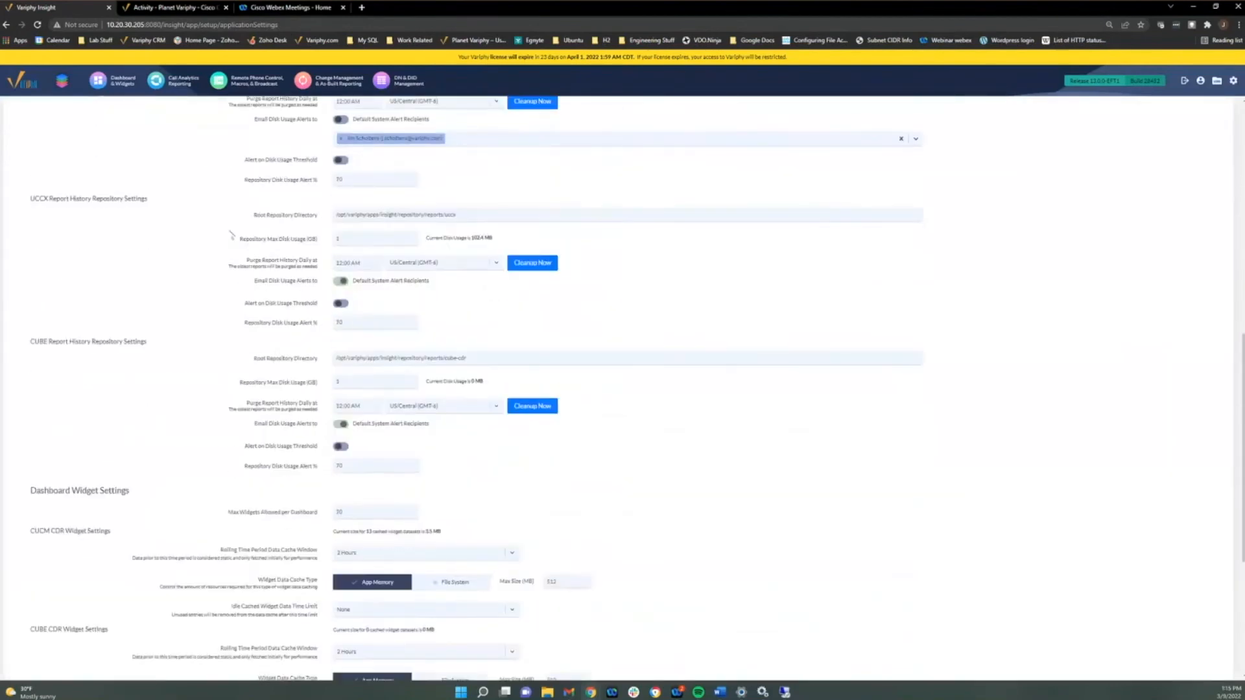
scroll(221, 236, down, 1)
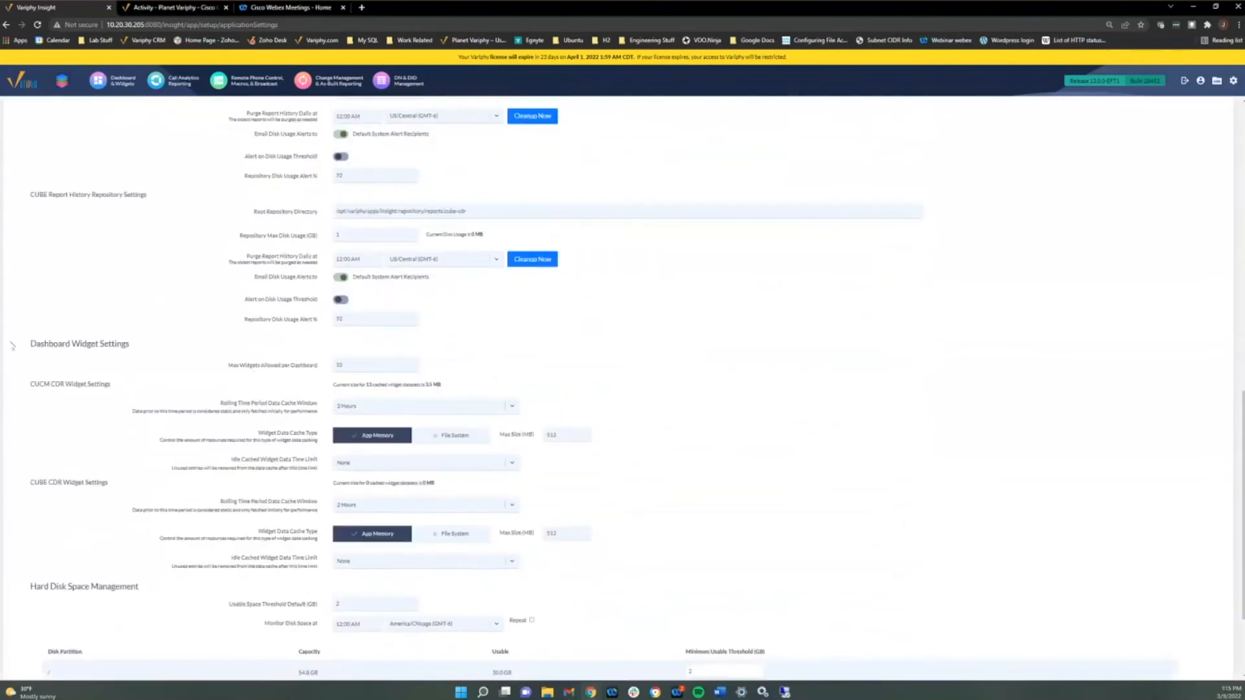
drag(31, 345, 129, 362)
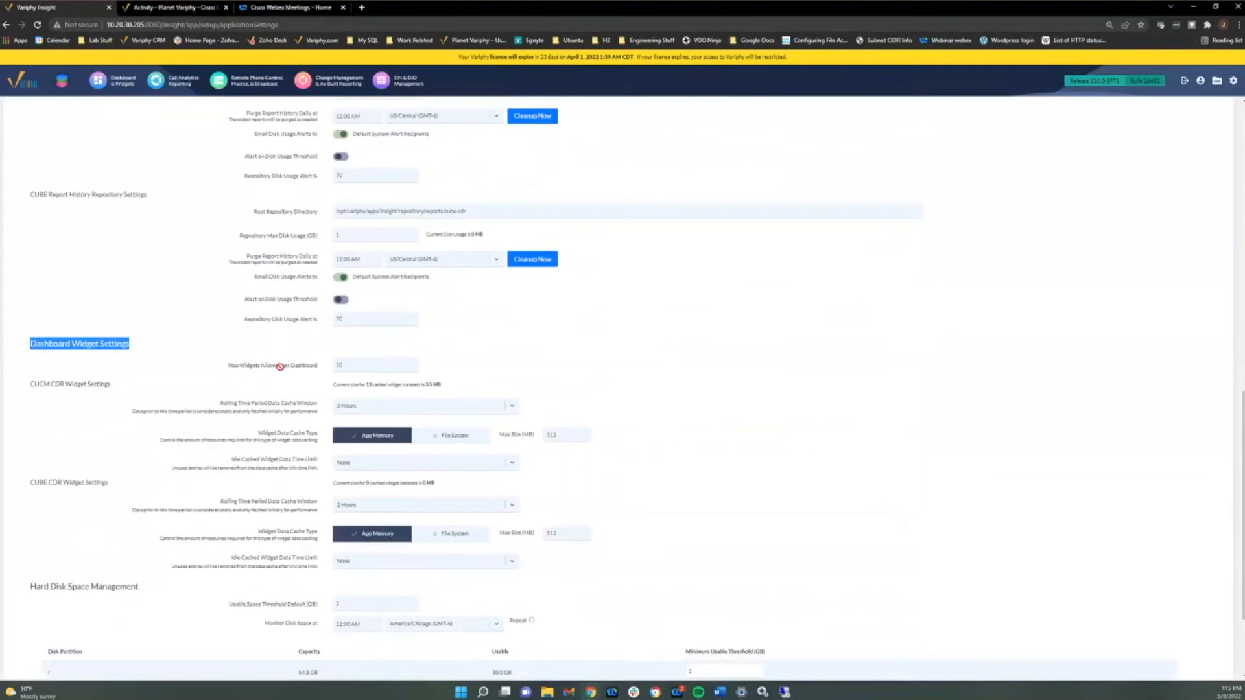
Step: Try to set the Max Widgets Allowed per Dashboard to 30
click(355, 361)
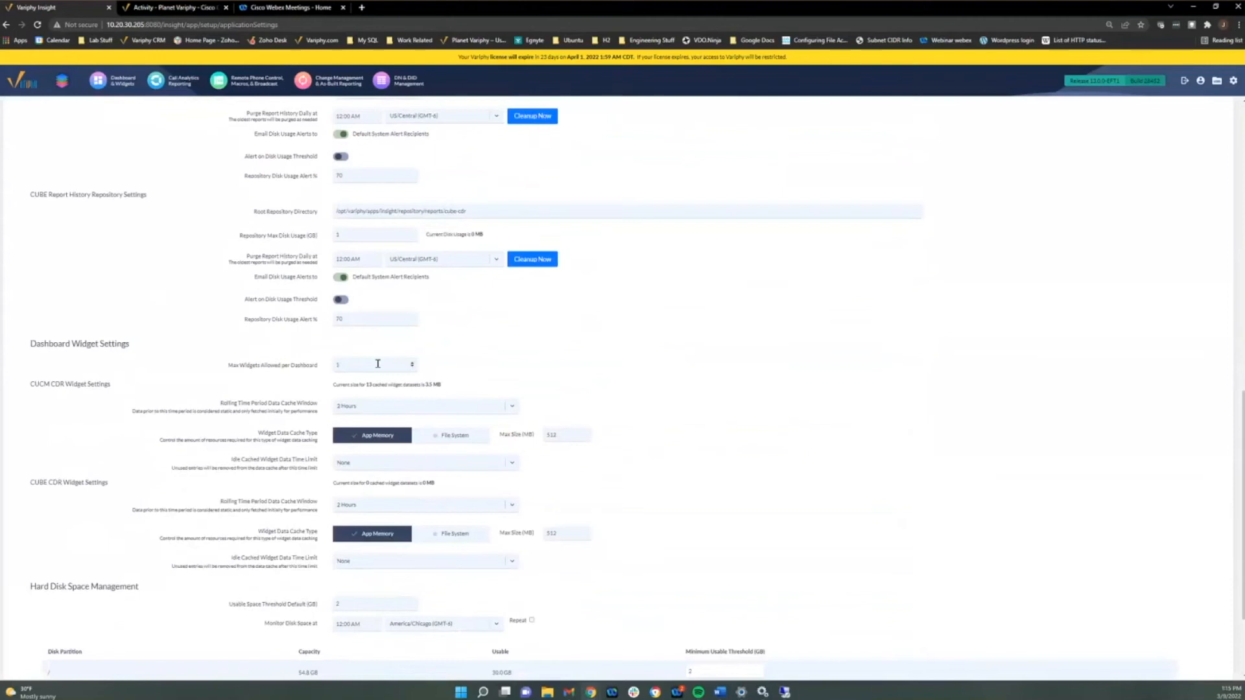
key(BackSpace)
text(30)
click(441, 366)
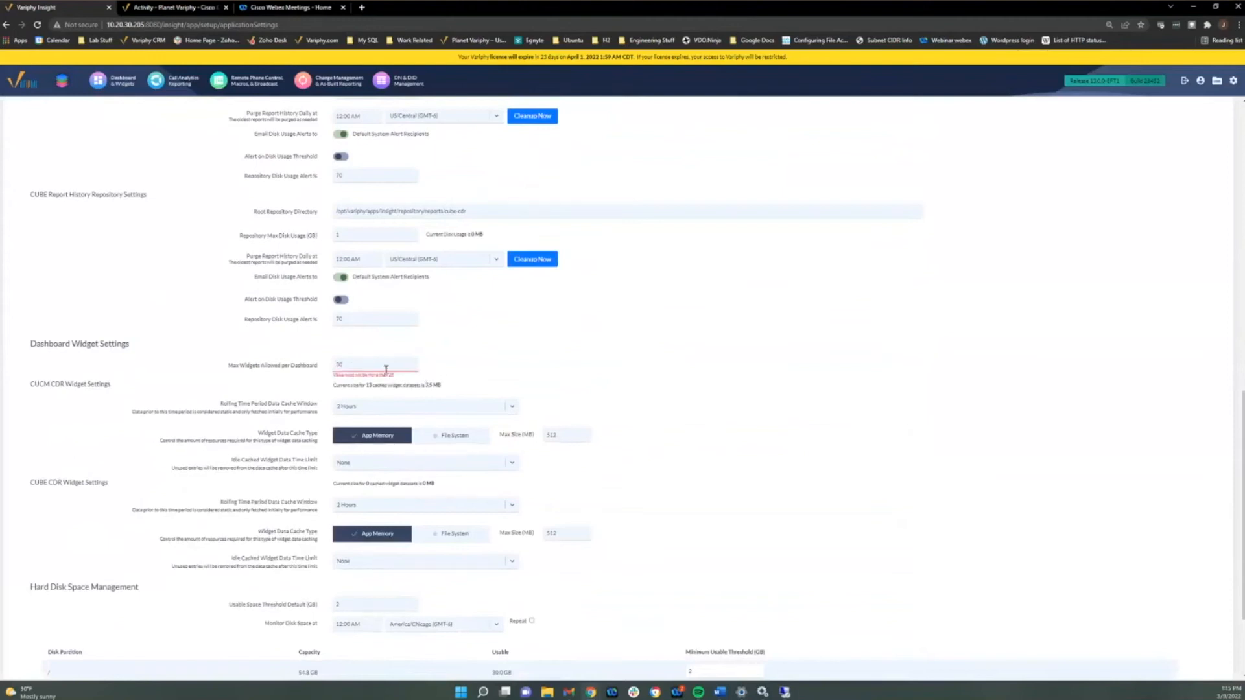
Step: Set the Max Widgets Allowed per Dashboard to 10 and save the application settings
double_click(338, 364)
text(10)
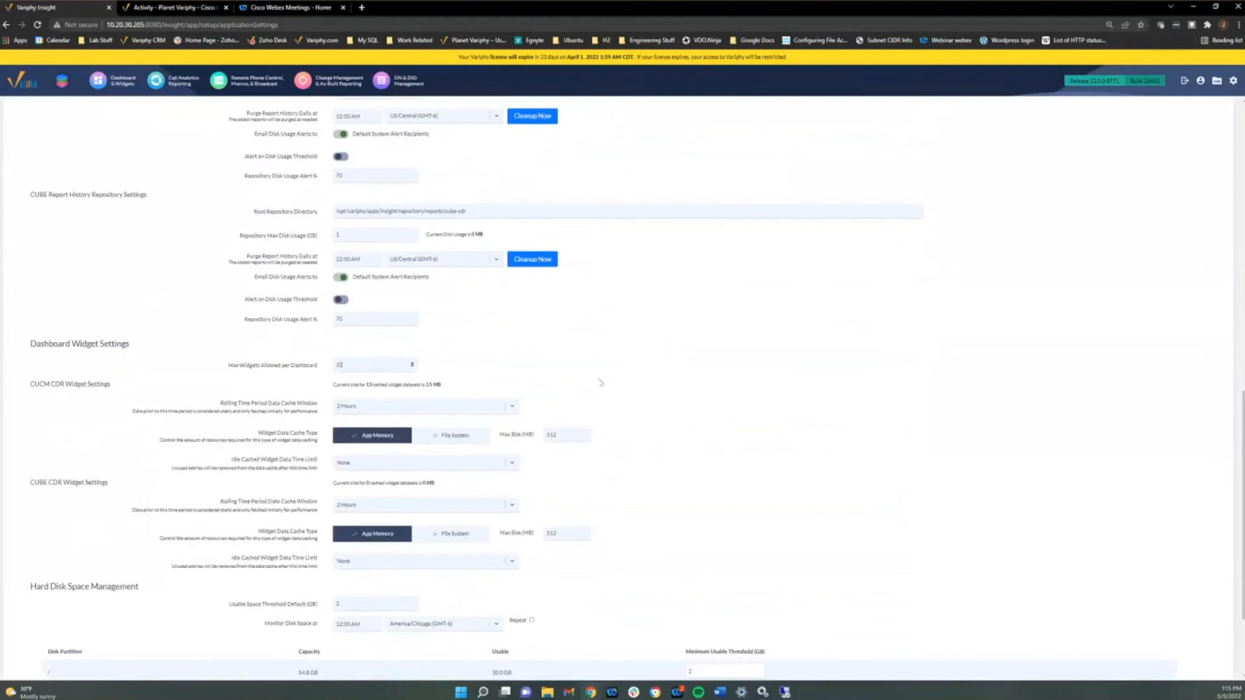
scroll(600, 386, down, 3)
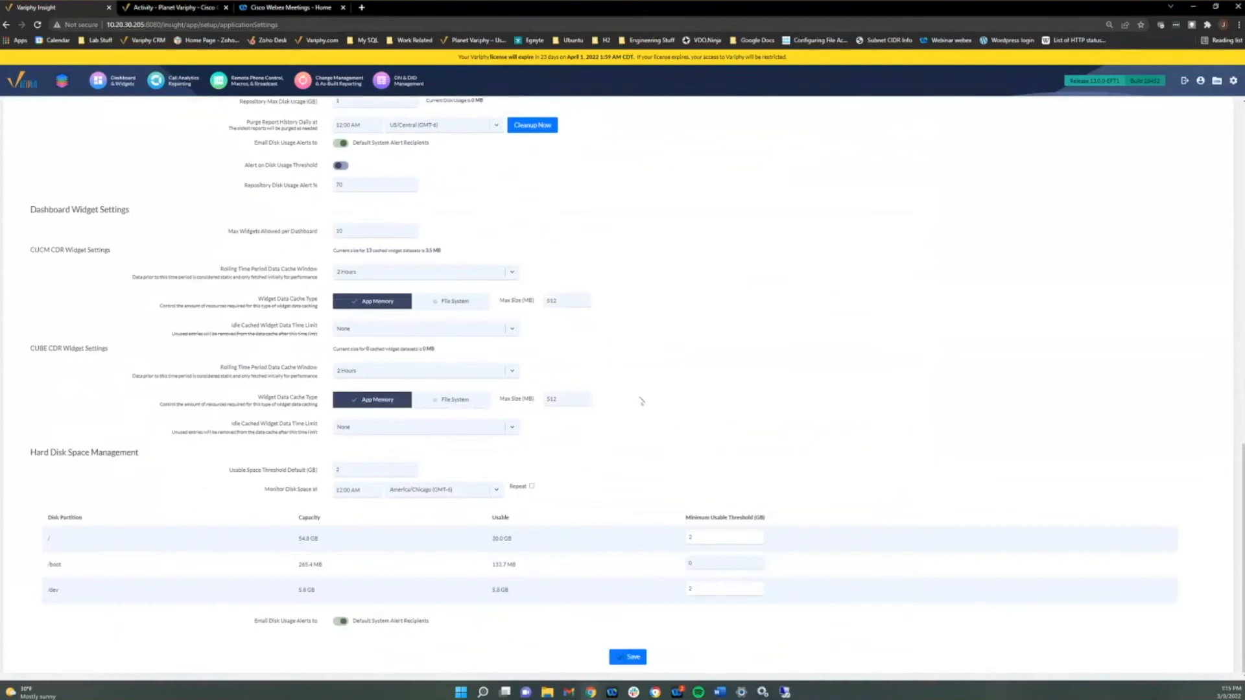
click(628, 657)
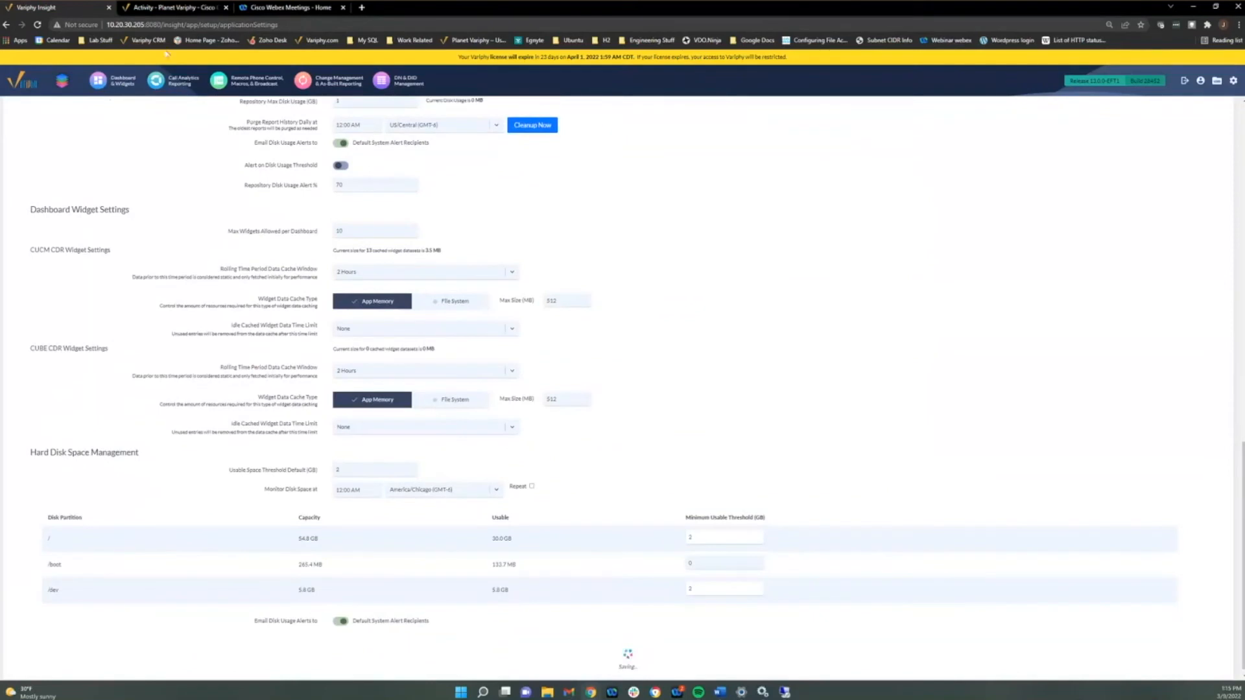
Step: Review the widgets on the Webinar 7 dashboard and copy the dashboard as Webinar 7 Copy
click(98, 80)
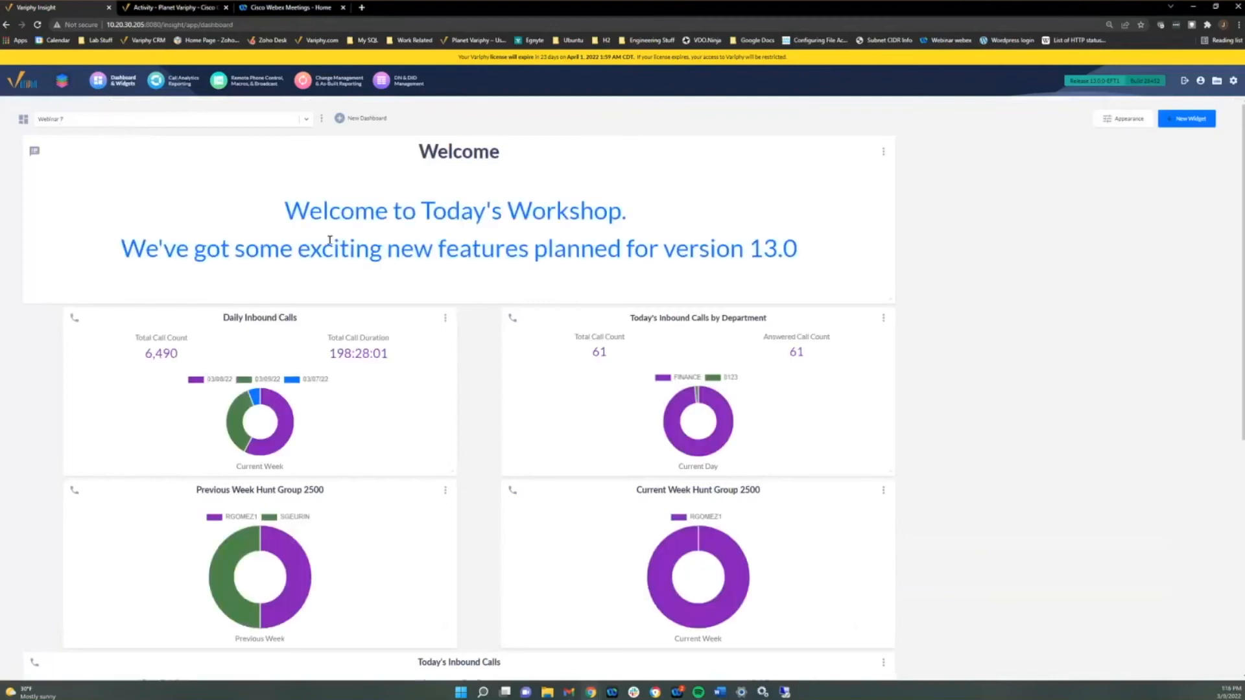
scroll(367, 296, down, 6)
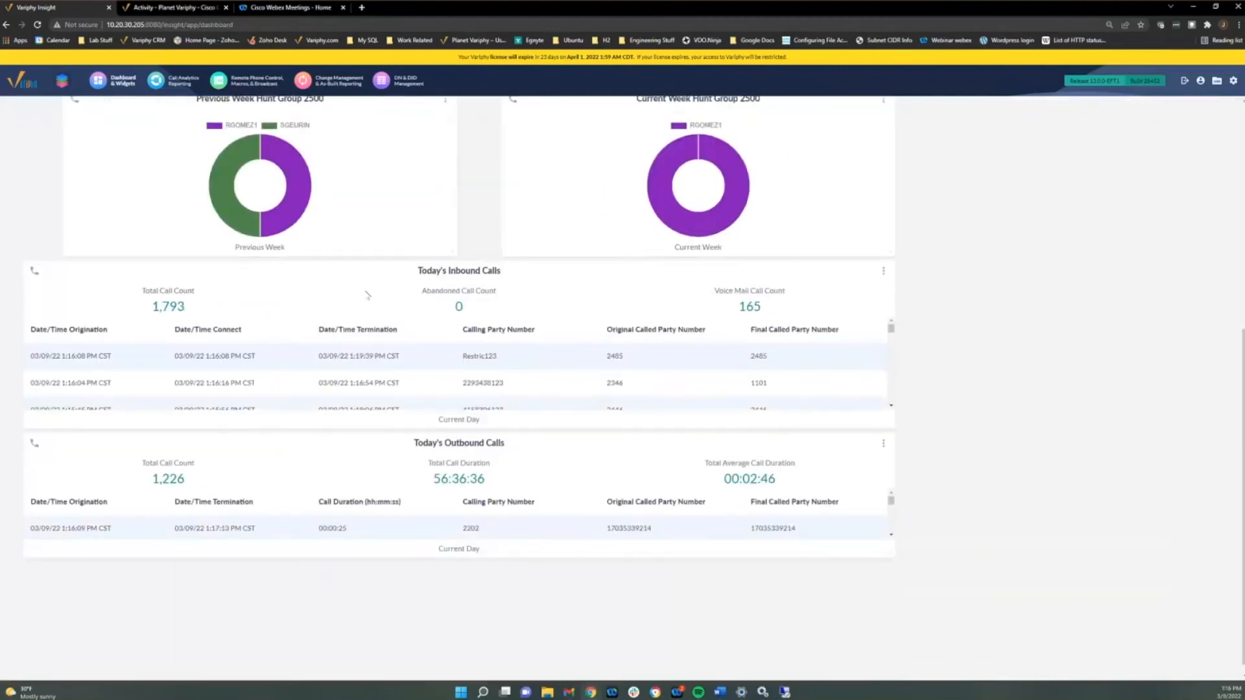
scroll(367, 296, up, 6)
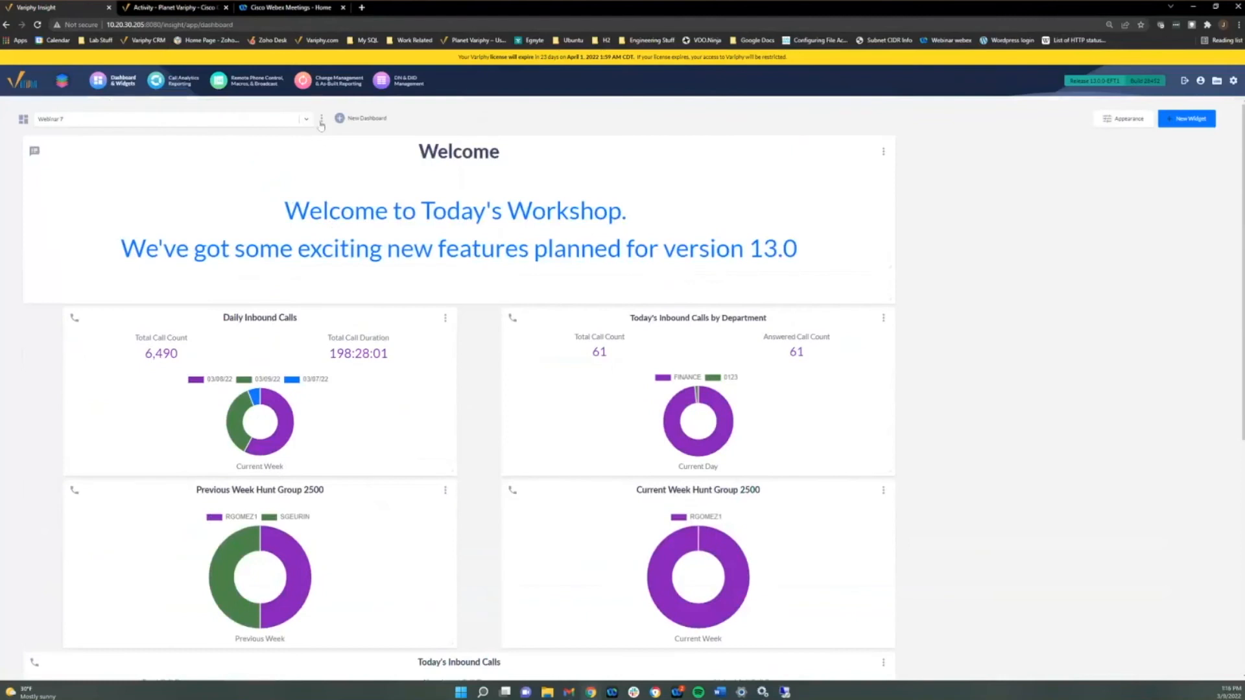
click(321, 119)
click(304, 156)
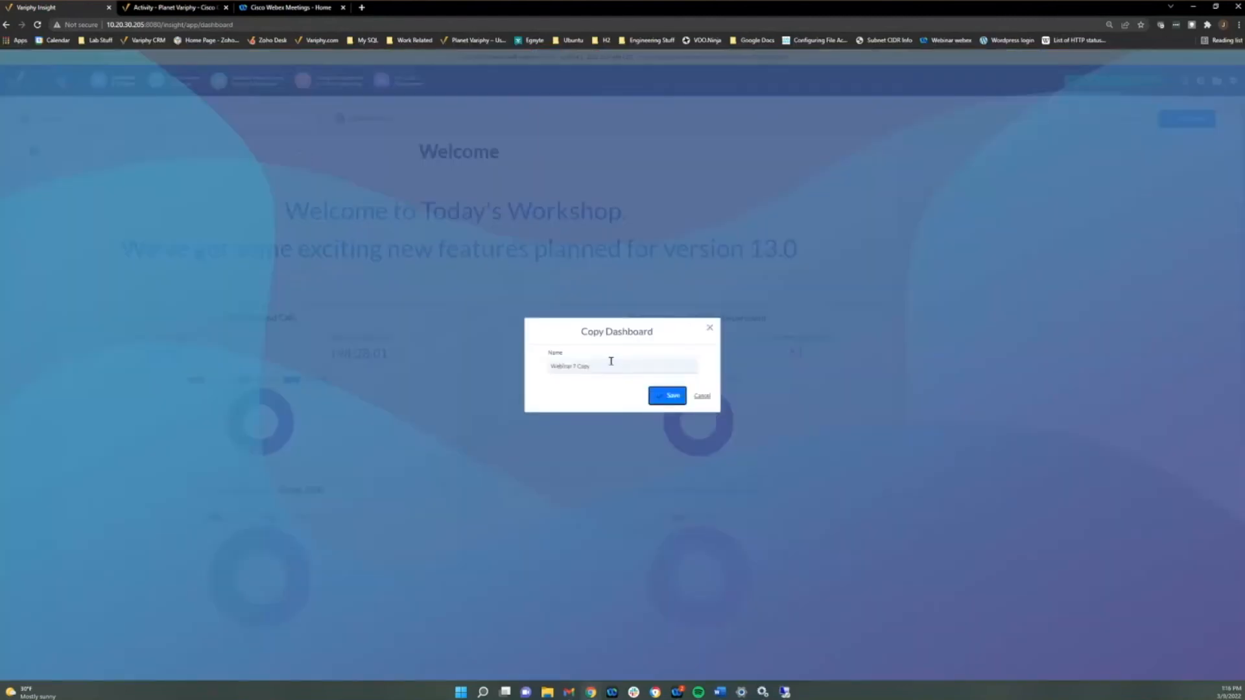
key(Return)
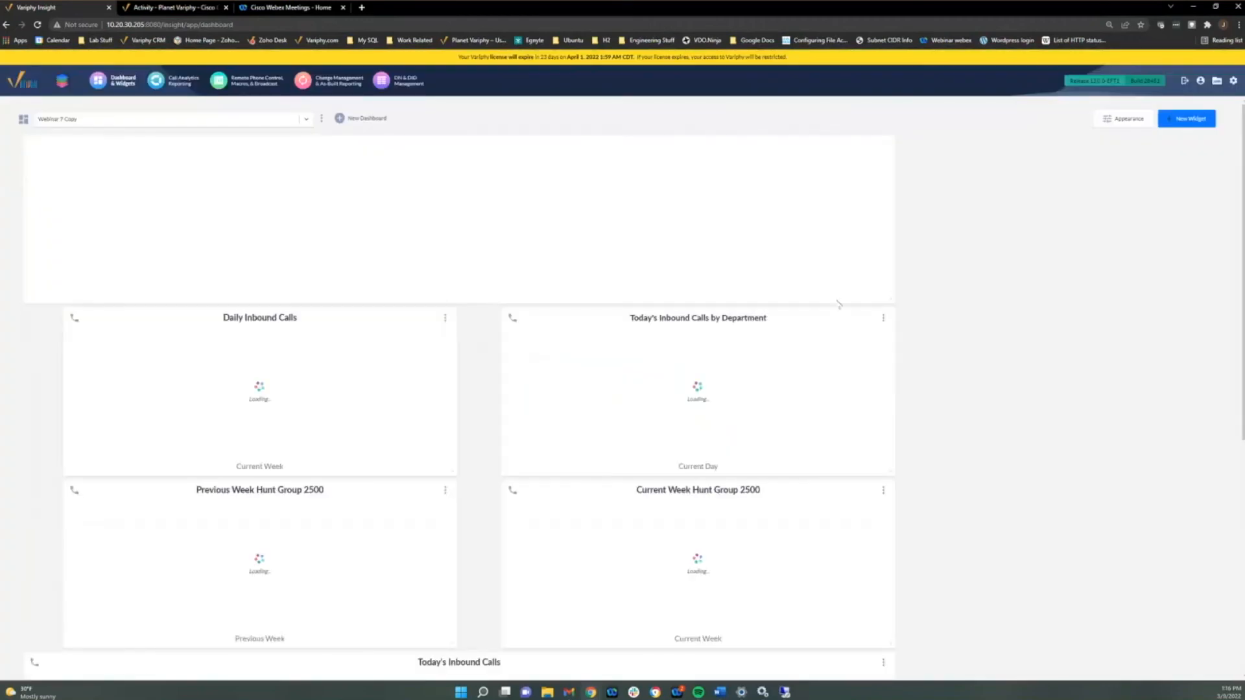
Step: Check the new widget wizard and the sharing options of the Webinar 7 Copy dashboard without saving anything
click(1178, 120)
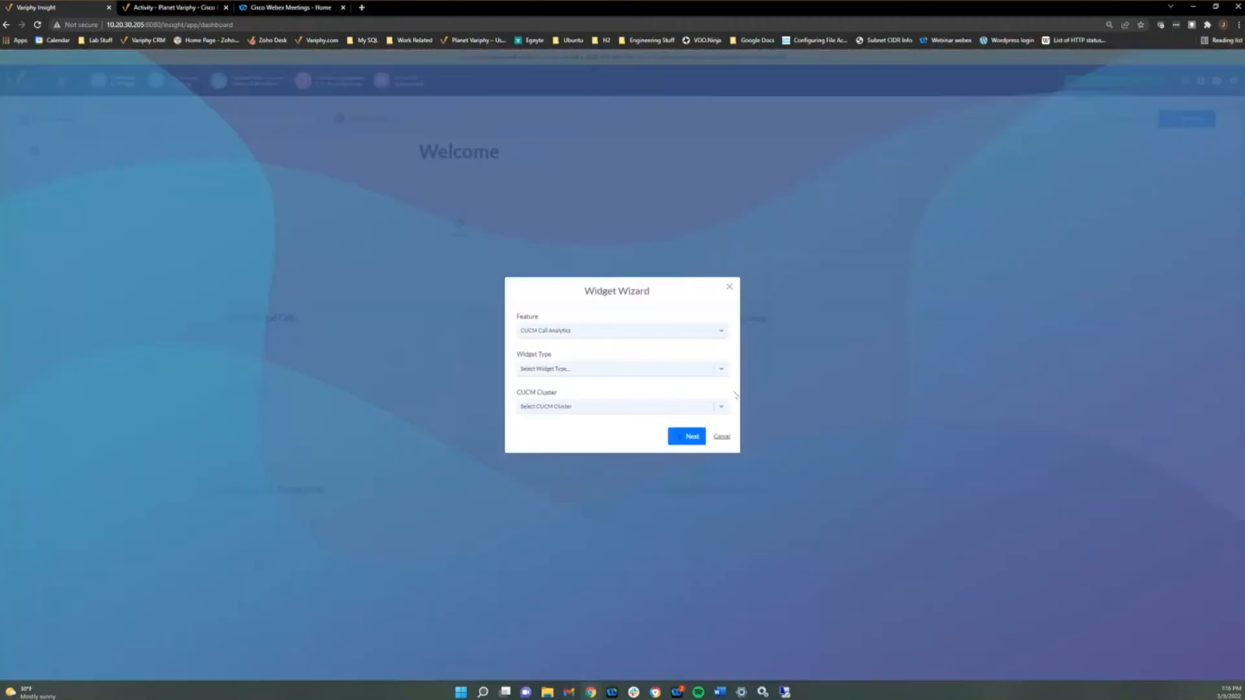
click(722, 438)
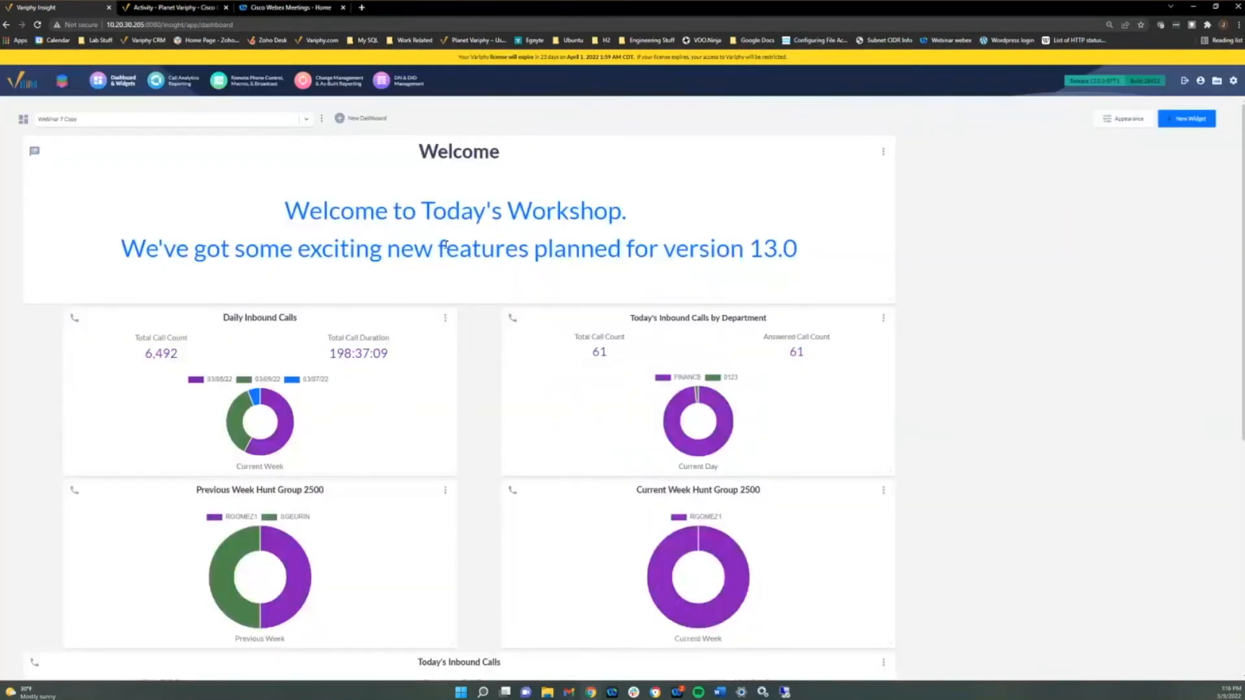
click(322, 118)
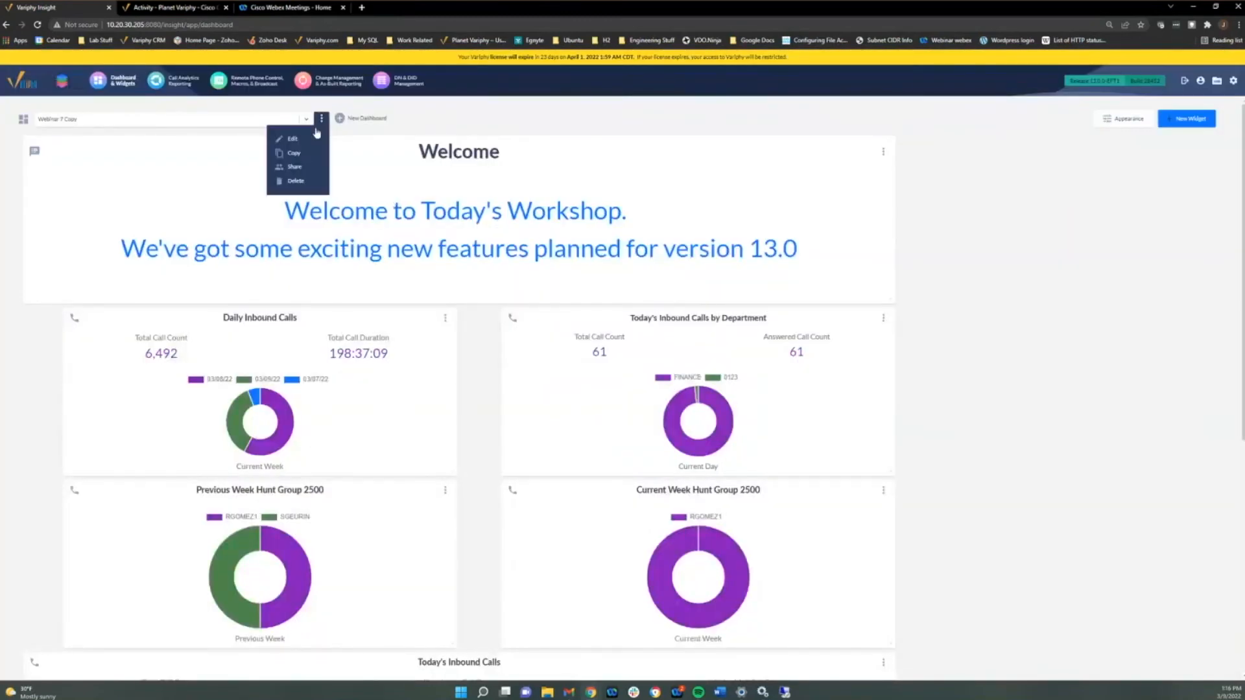
click(295, 168)
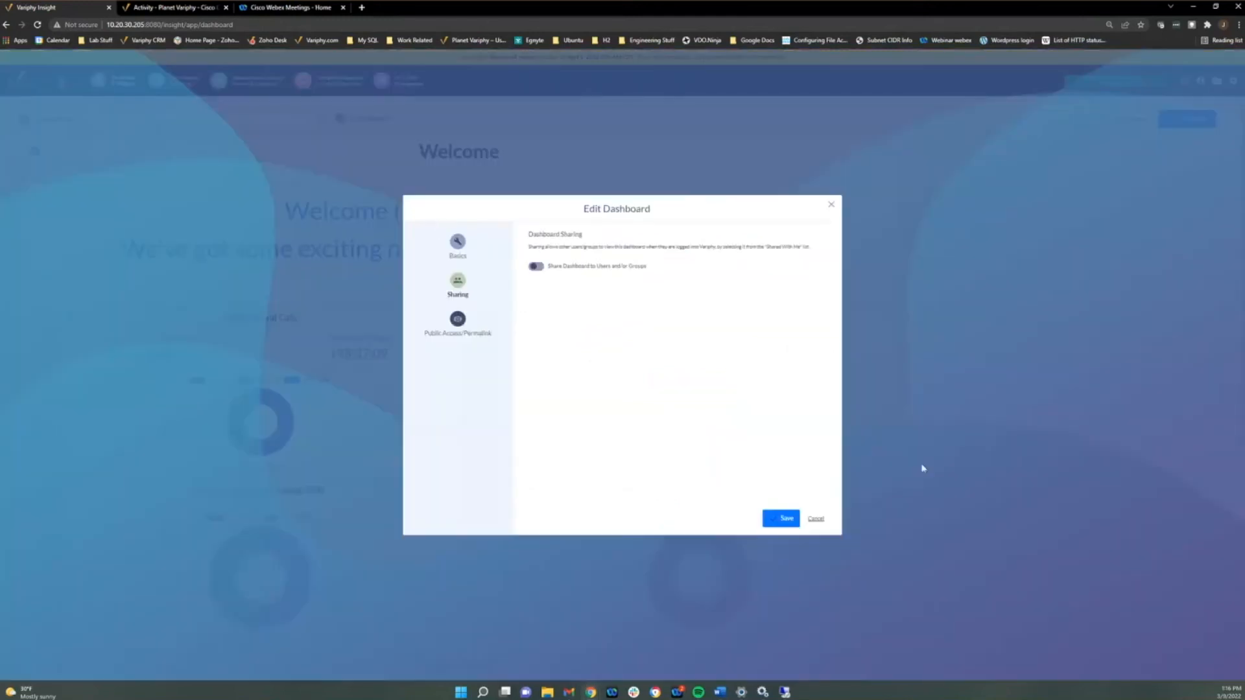
click(815, 517)
Step: Open the Webinar 12 dashboard and review all of its widgets and the availability of the new widget option
click(306, 120)
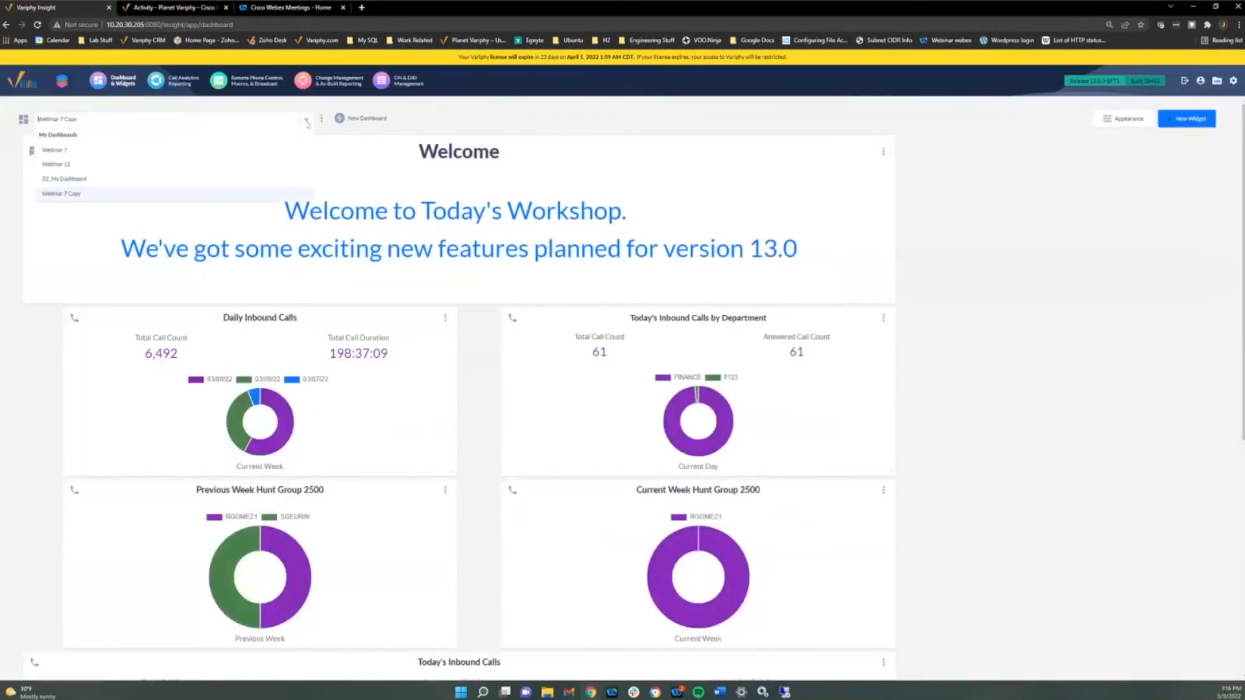
click(109, 167)
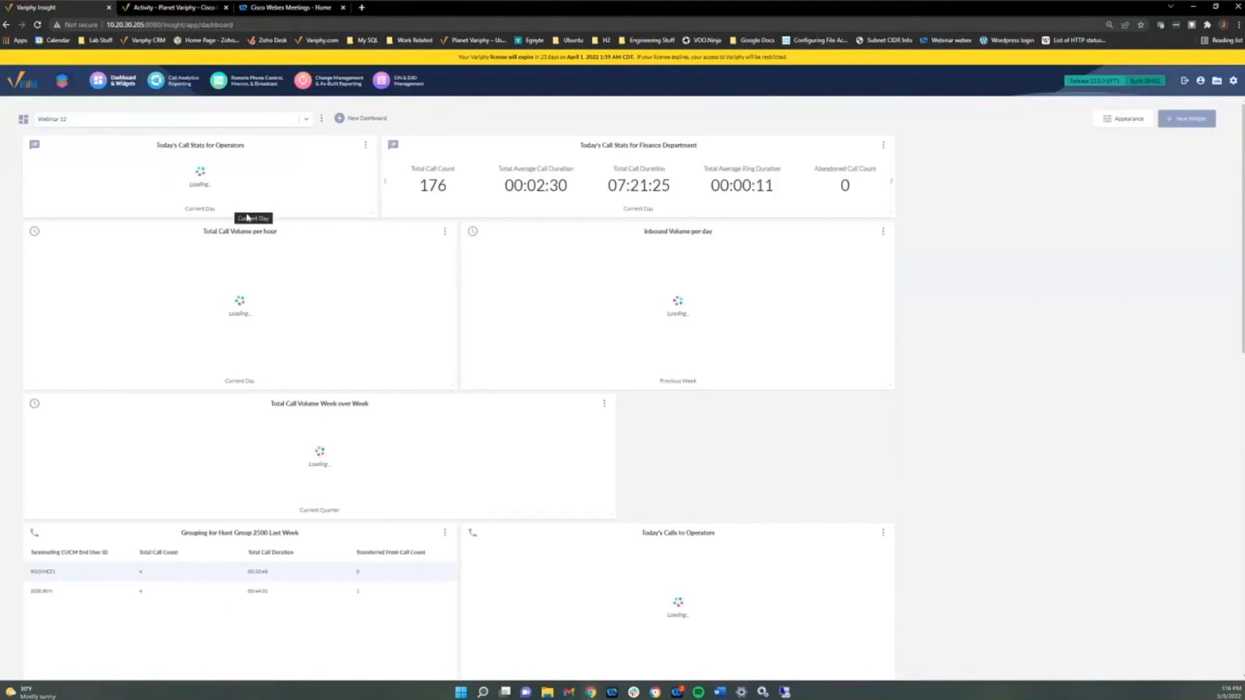
scroll(375, 263, down, 3)
scroll(375, 264, down, 9)
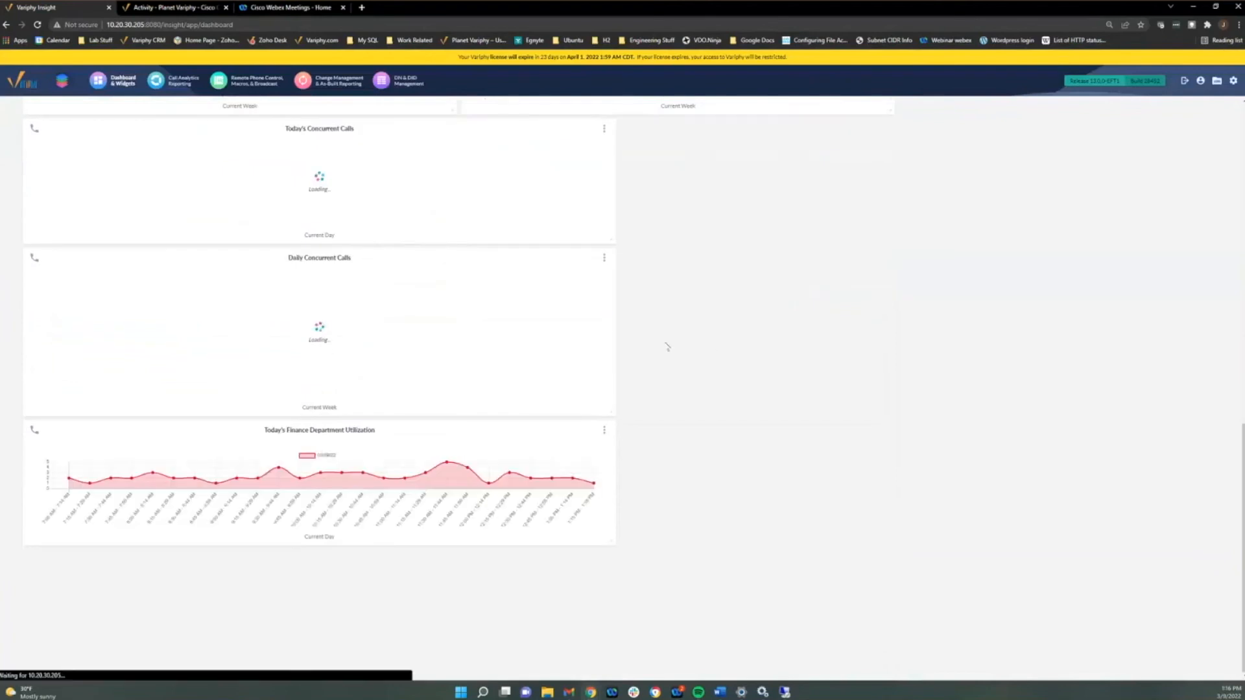
scroll(667, 347, up, 15)
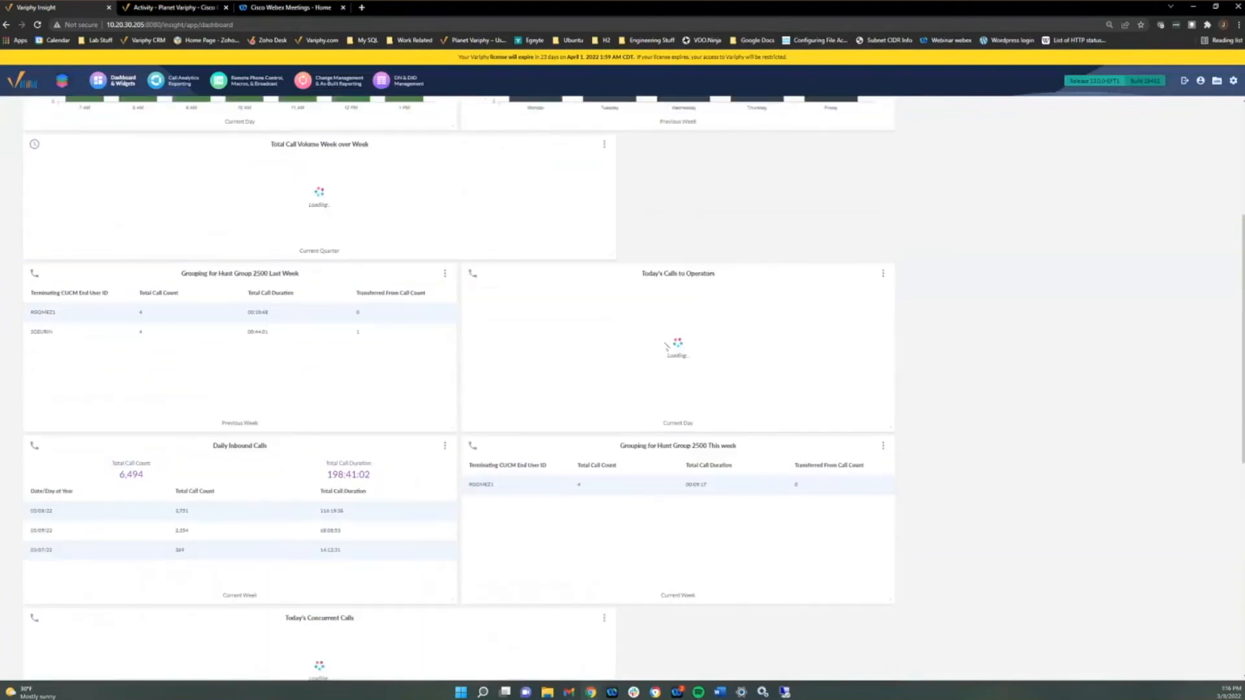
scroll(699, 362, down, 7)
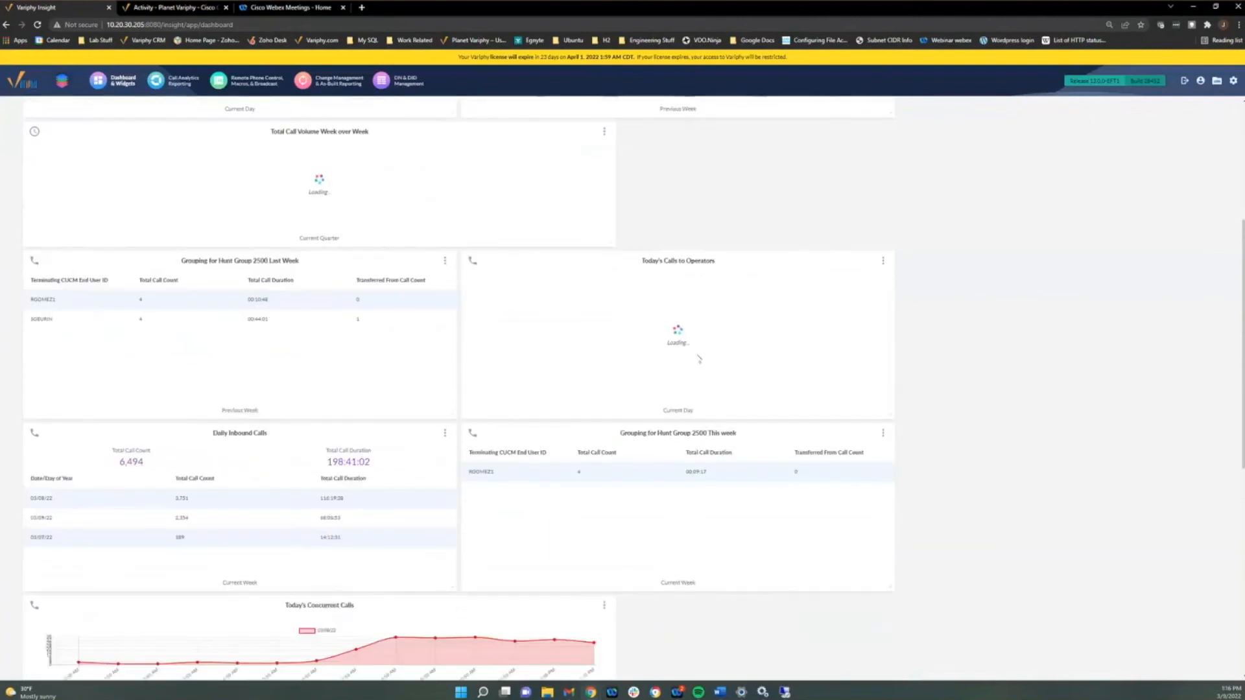
scroll(698, 361, down, 3)
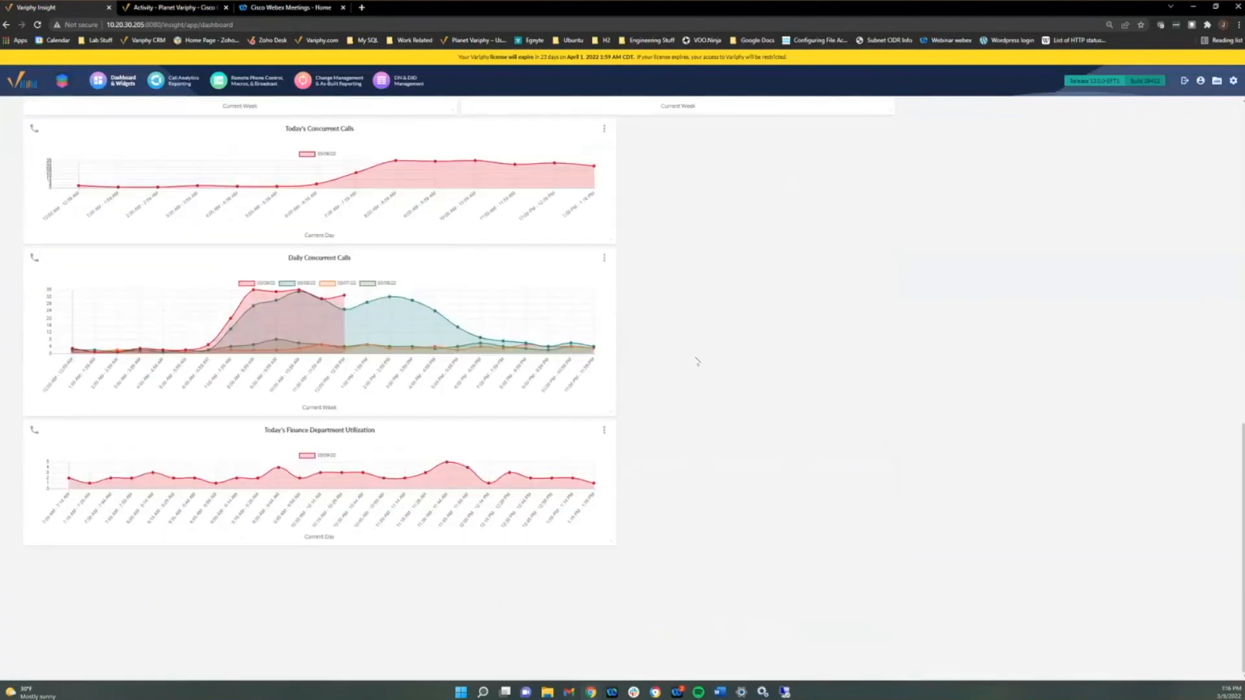
scroll(697, 361, up, 10)
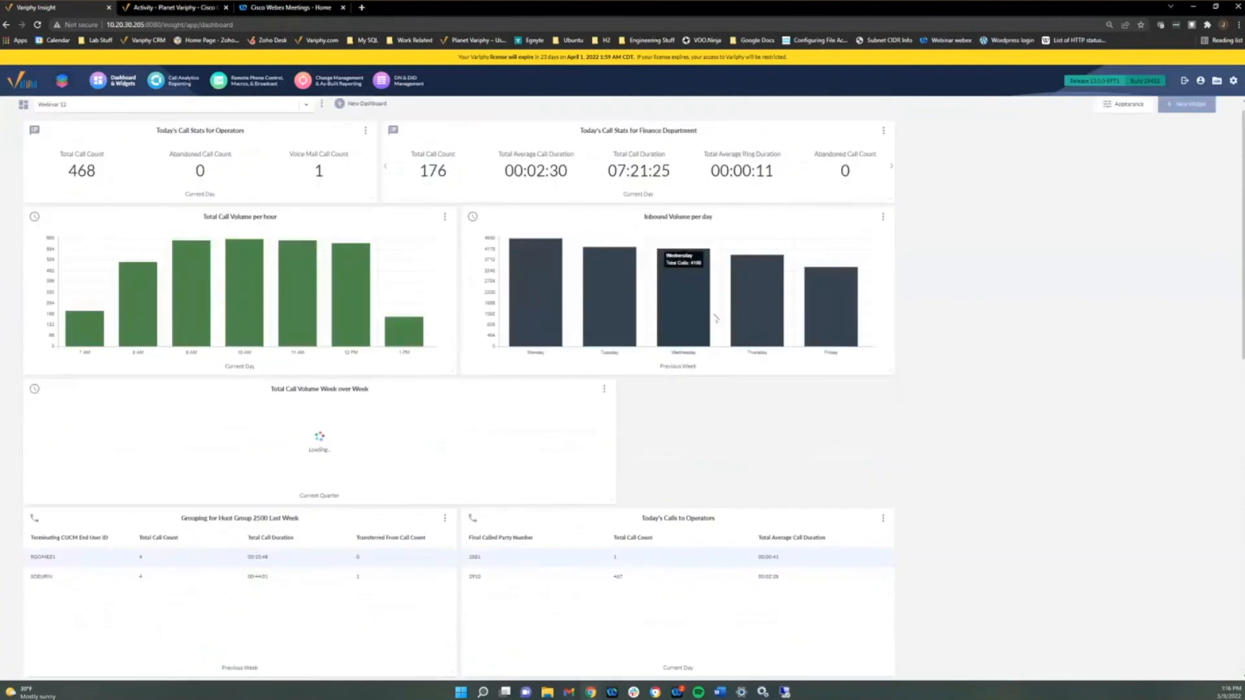
scroll(716, 318, up, 1)
mouse_move(1181, 115)
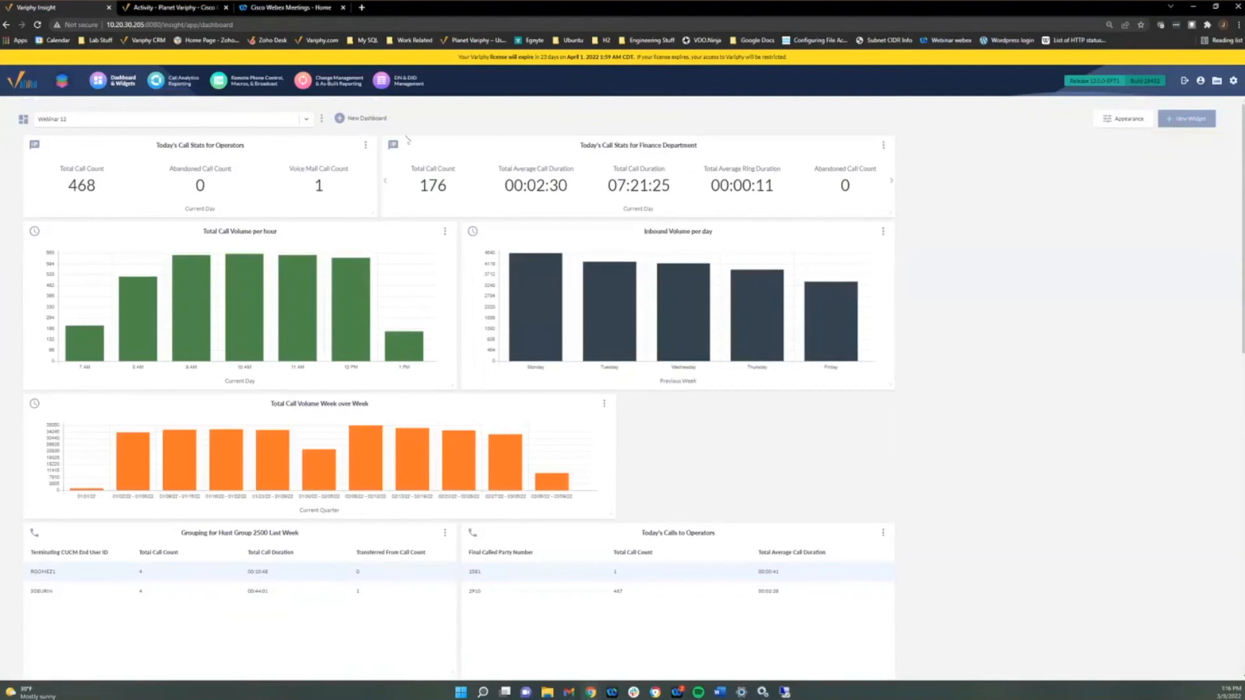
Step: Check the user and group sharing option of the Webinar 12 dashboard, copy its public access permalink URL and save the dashboard settings
click(321, 119)
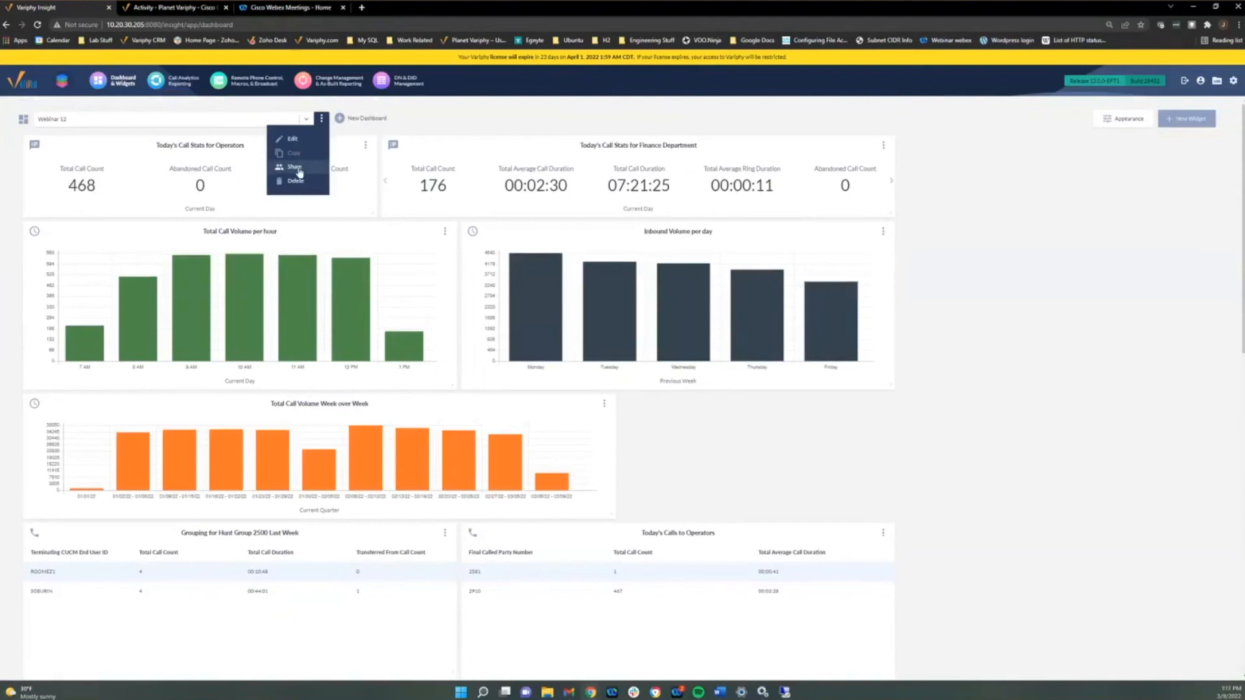
click(299, 170)
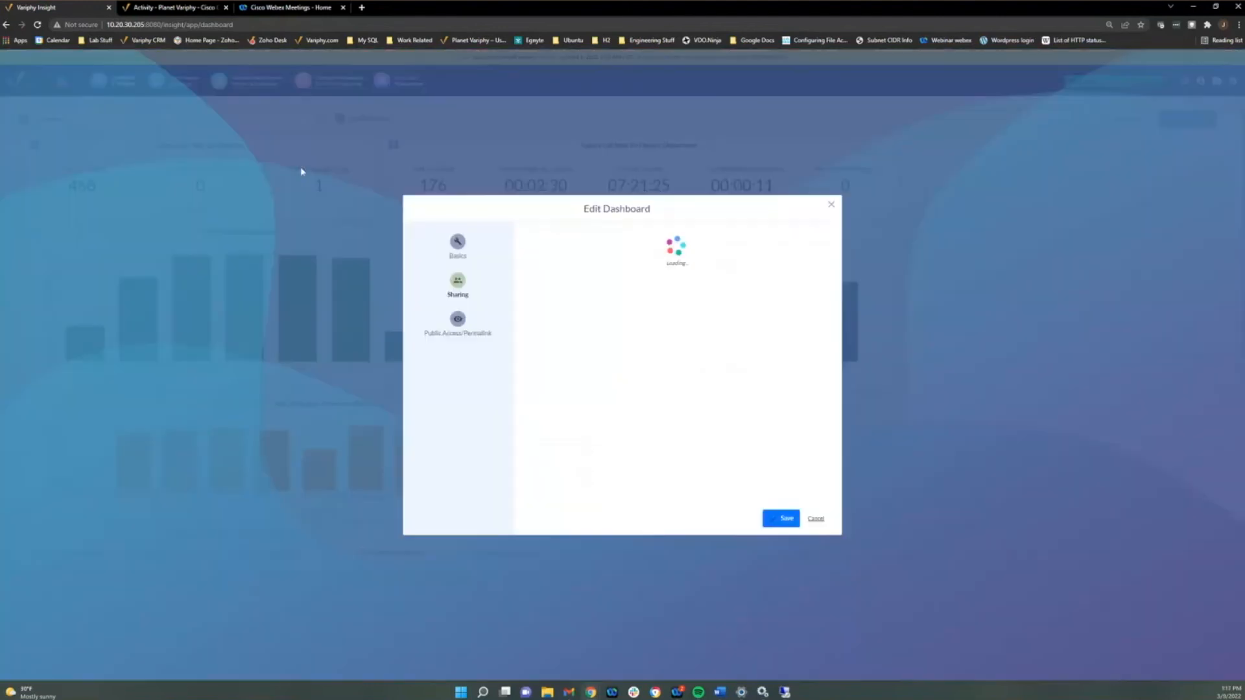
click(535, 267)
click(536, 267)
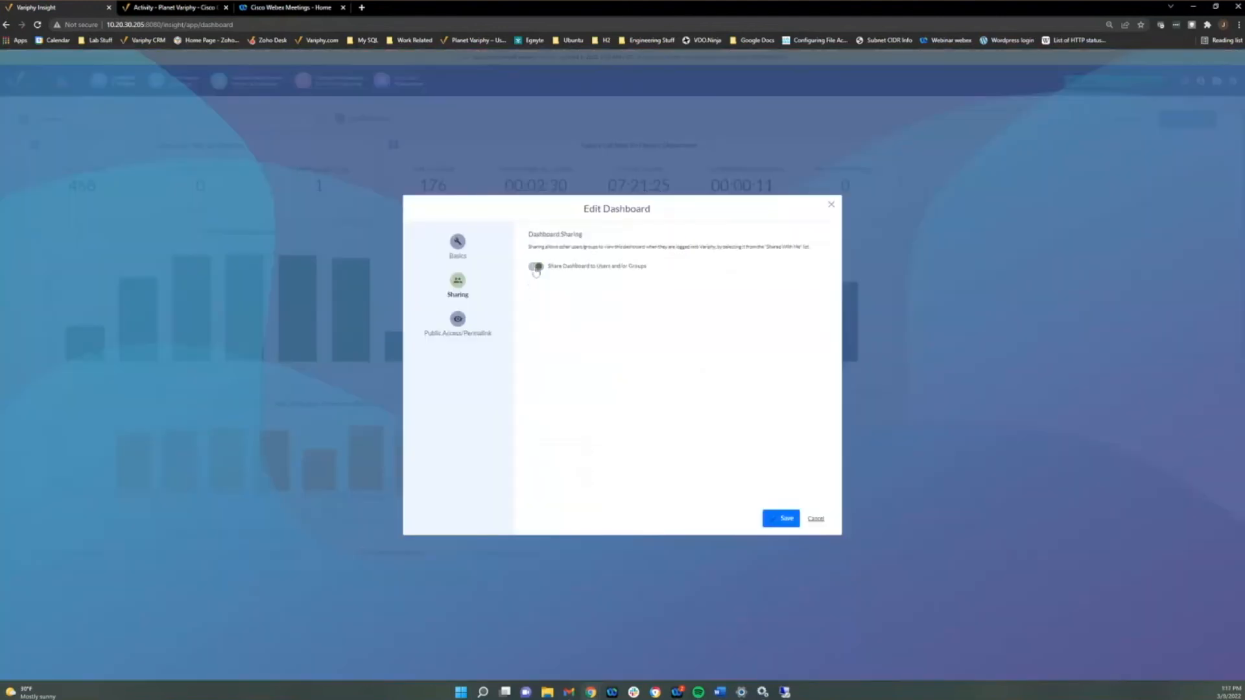
click(461, 322)
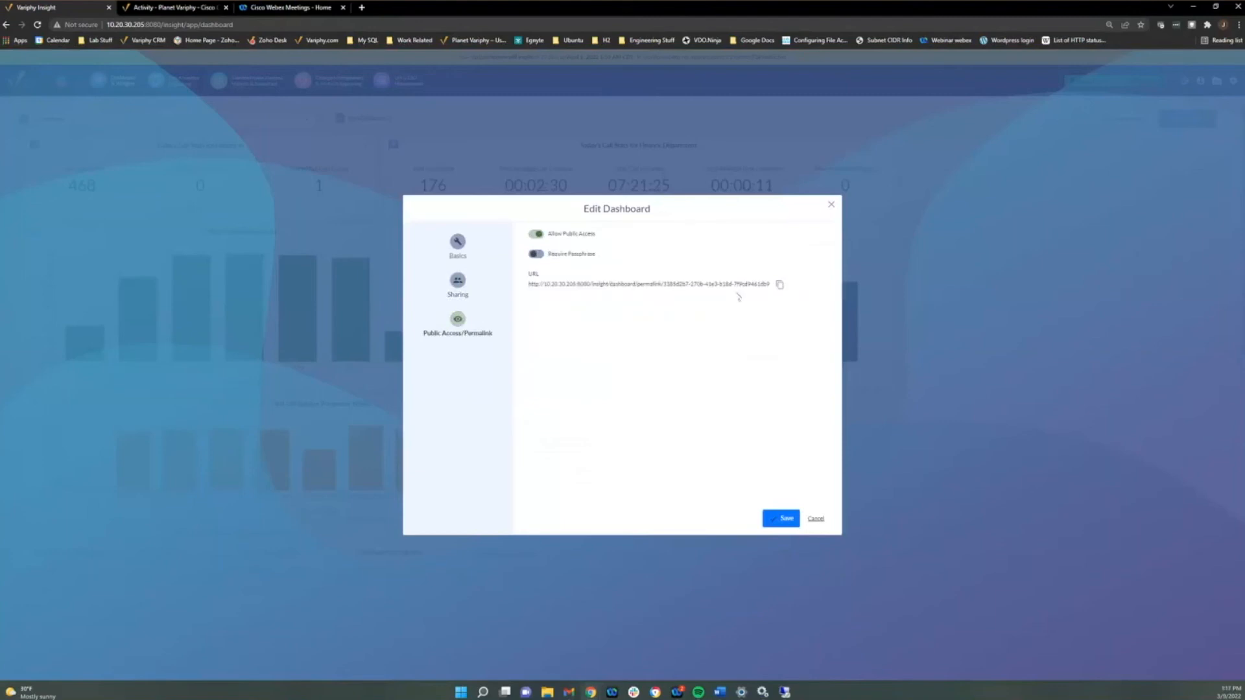
click(772, 517)
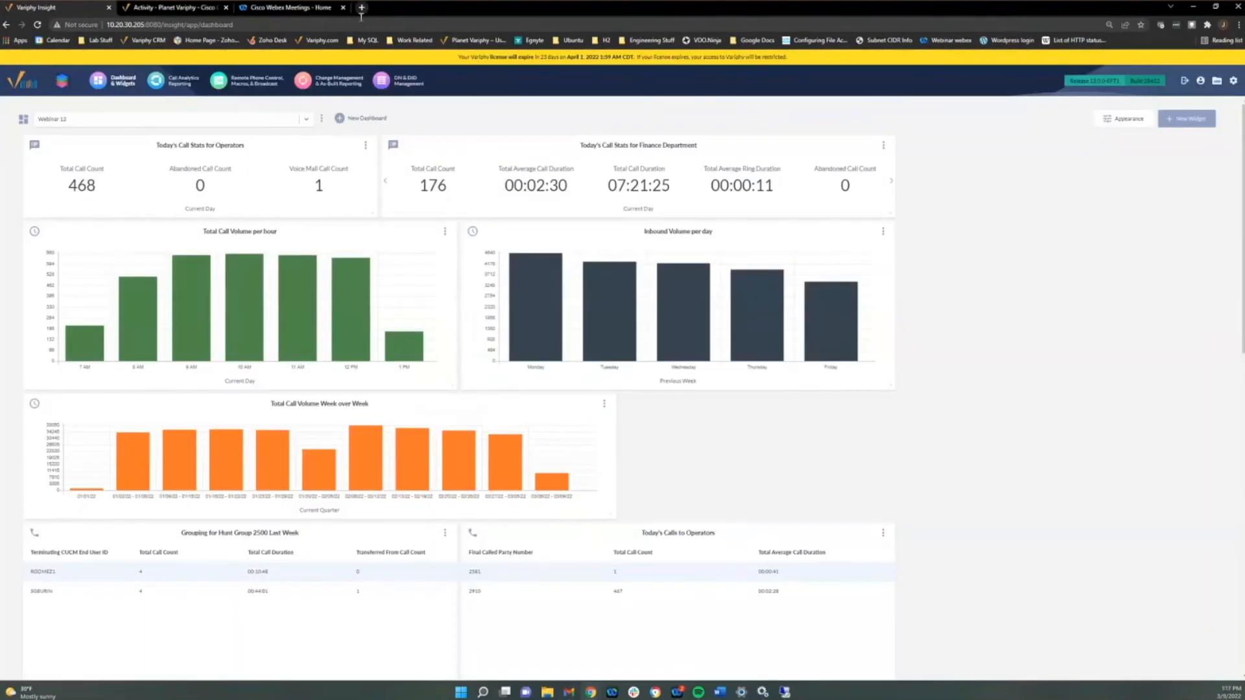
Step: Open the copied permalink in a new browser tab and look through the widgets of the publicly shared Webinar 12 dashboard
click(362, 8)
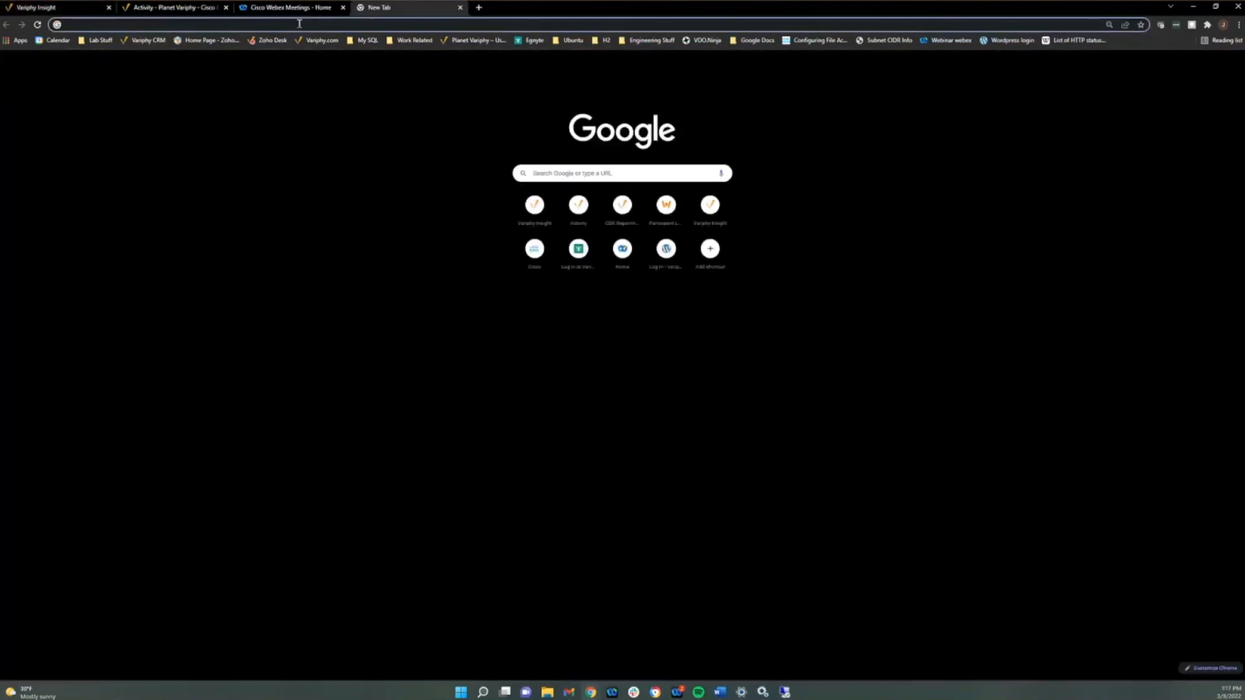
key(ctrl+v)
key(Return)
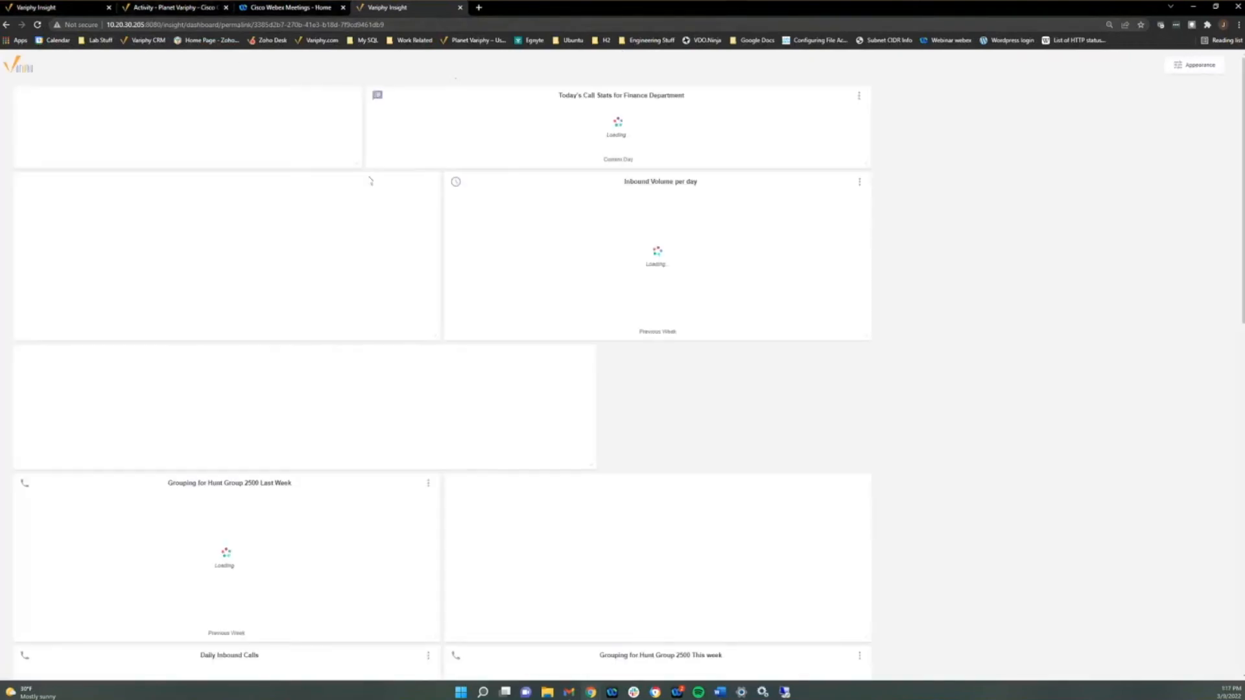
scroll(992, 309, down, 5)
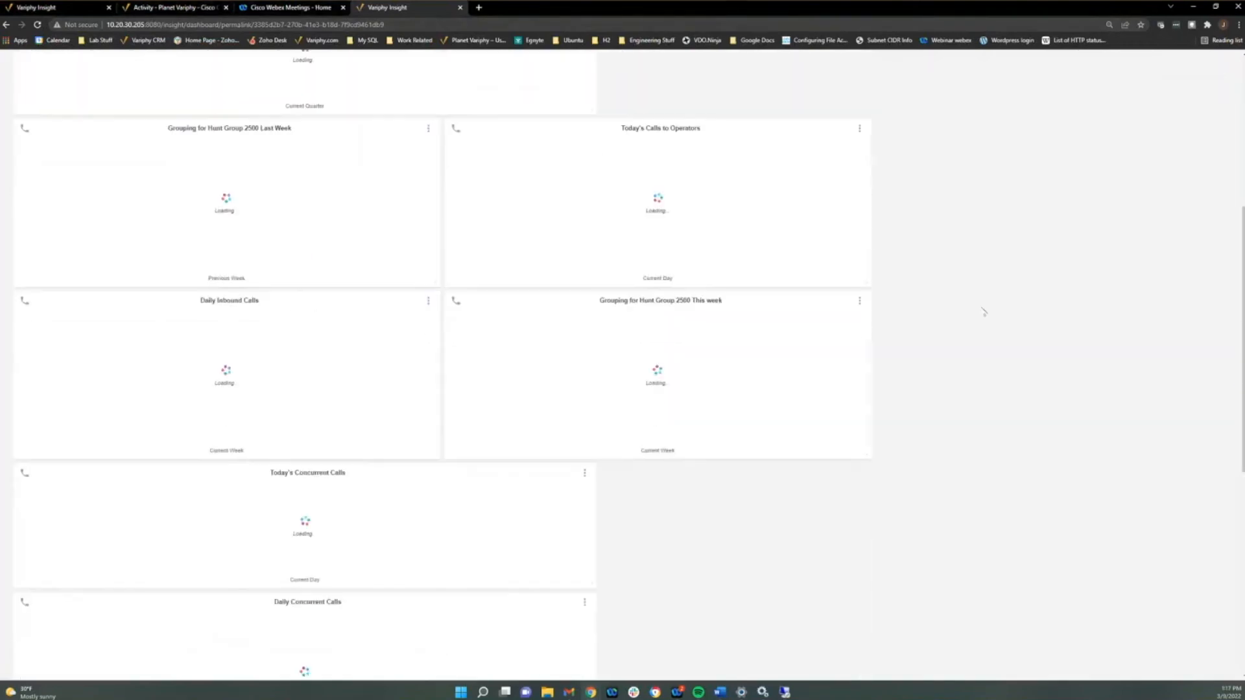
scroll(980, 318, down, 7)
scroll(979, 319, up, 13)
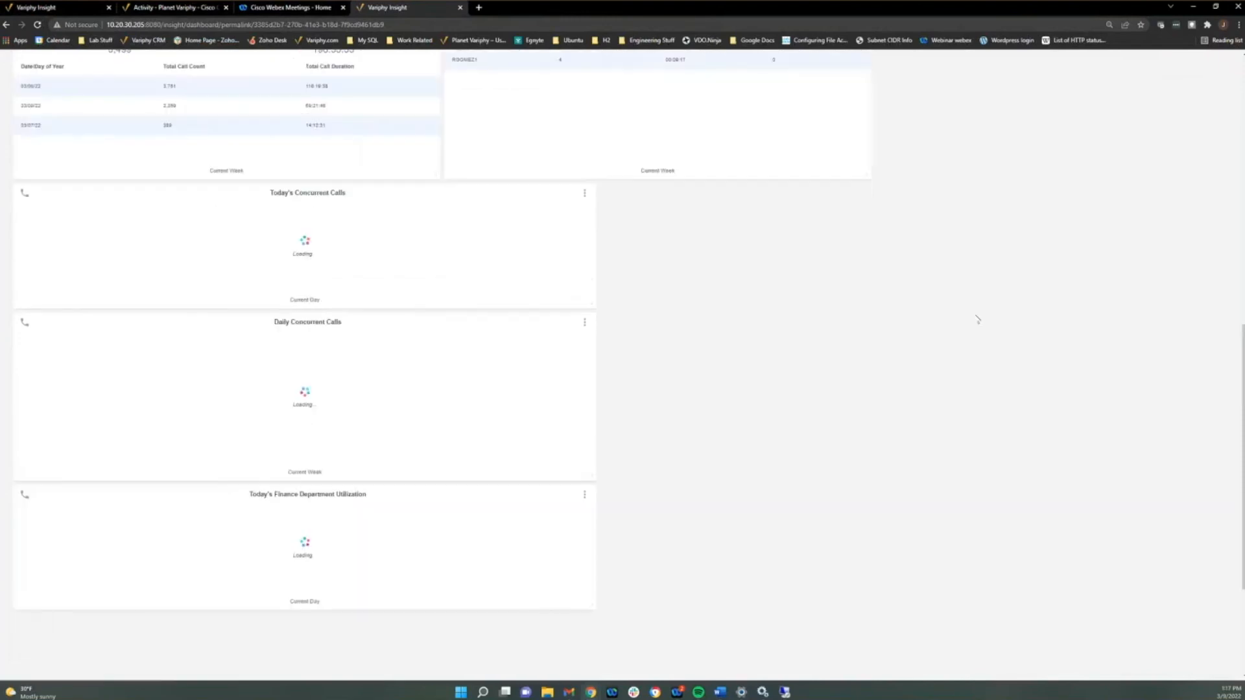
Step: Return to the Webinar 12 dashboard and copy the Today's Call Stats for Finance Department widget to the Webinar 7 Copy dashboard
click(173, 10)
click(86, 10)
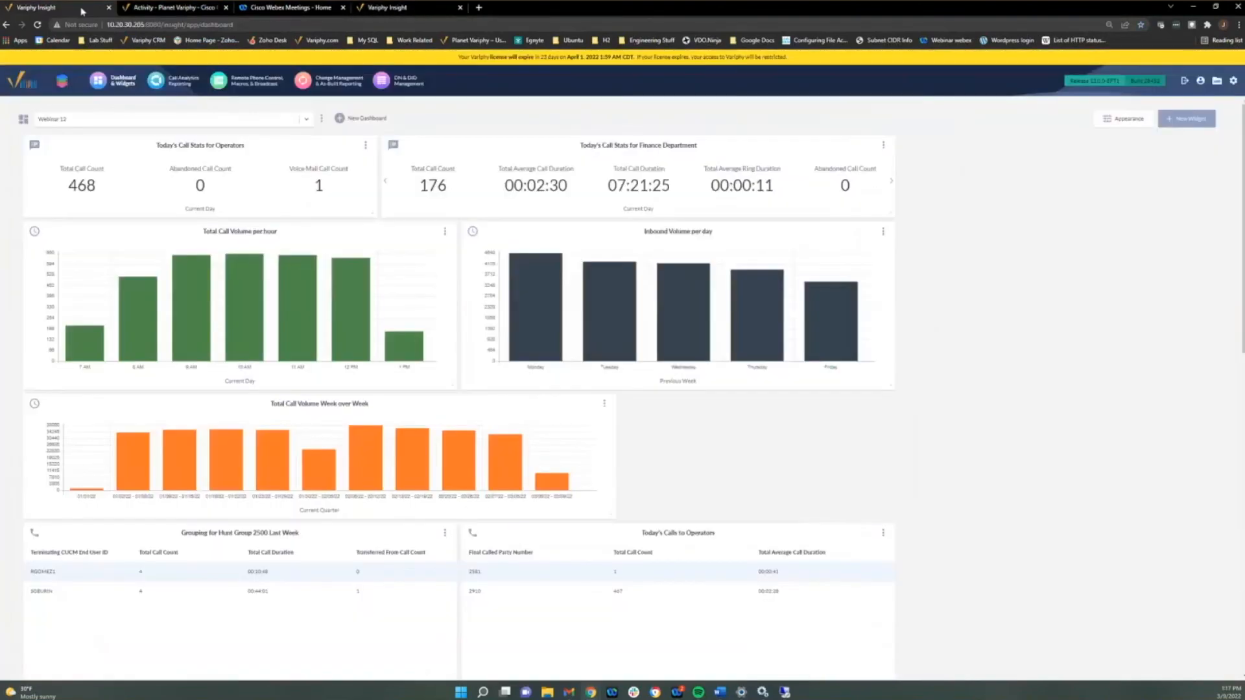
click(320, 119)
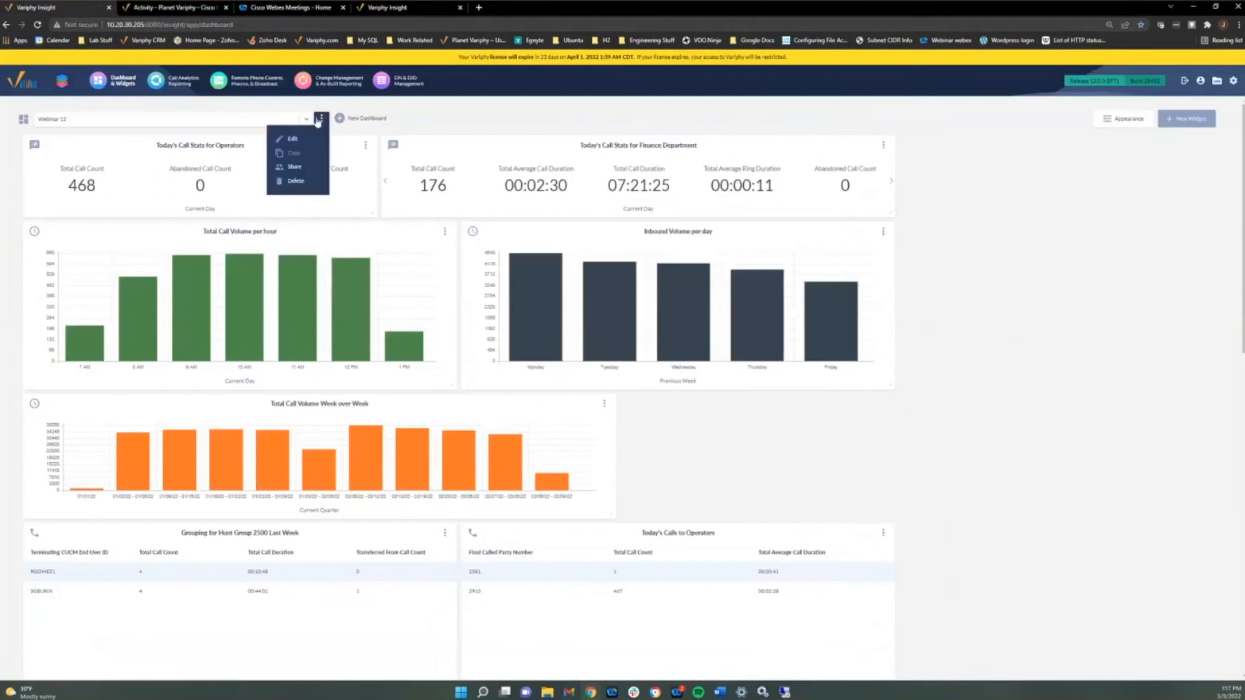
click(883, 146)
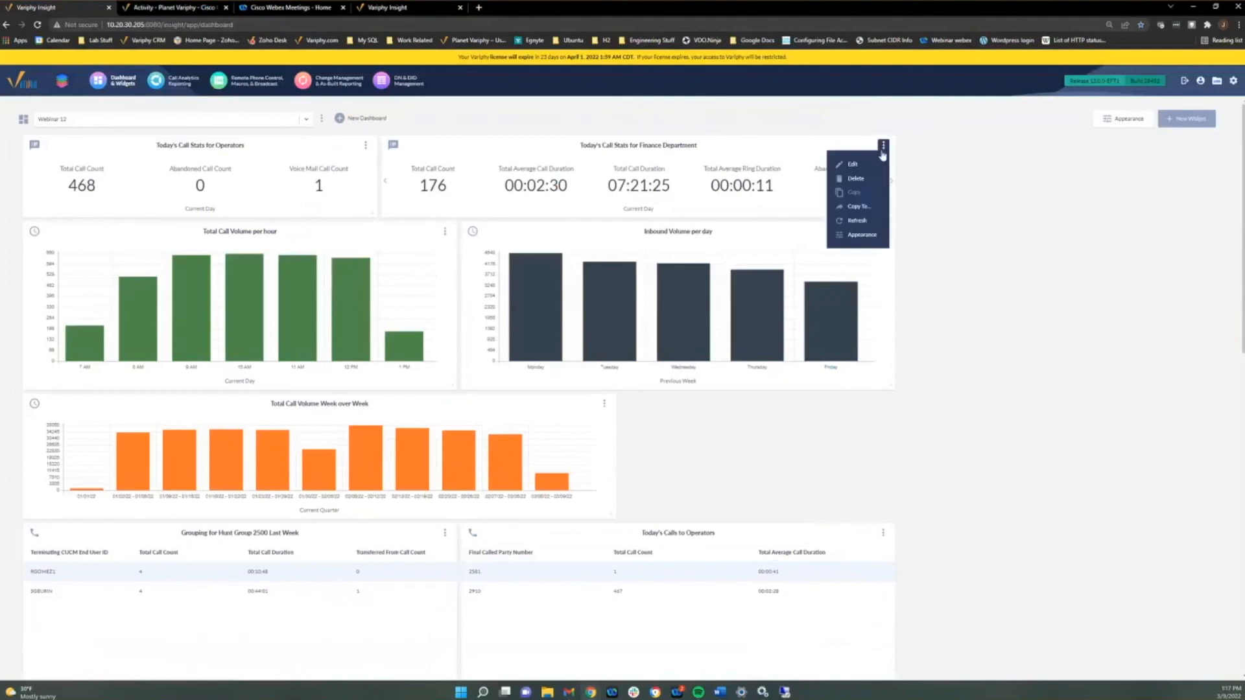
click(852, 209)
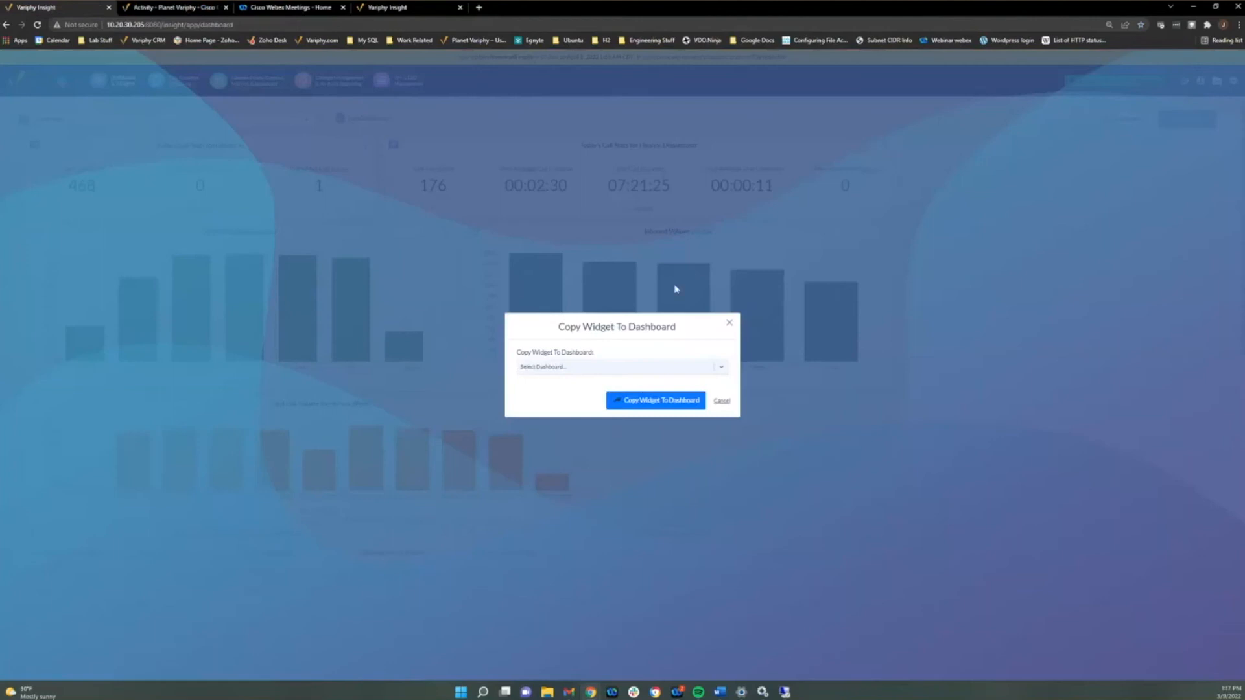
click(616, 367)
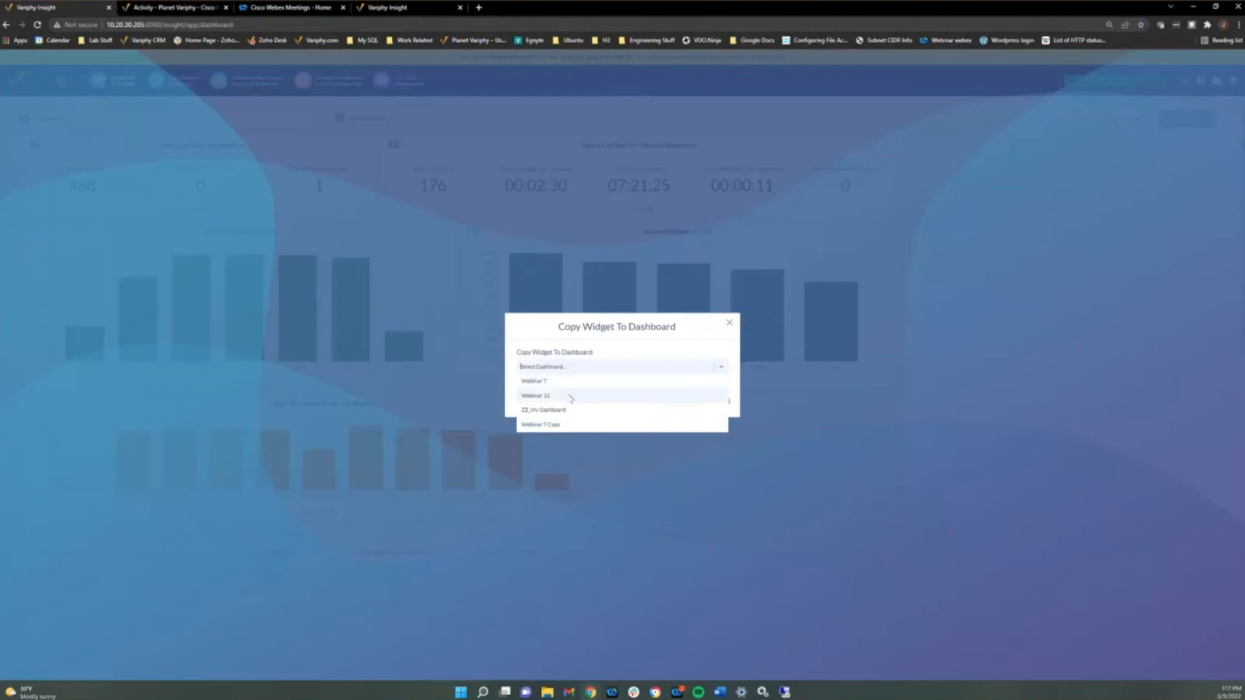
click(551, 426)
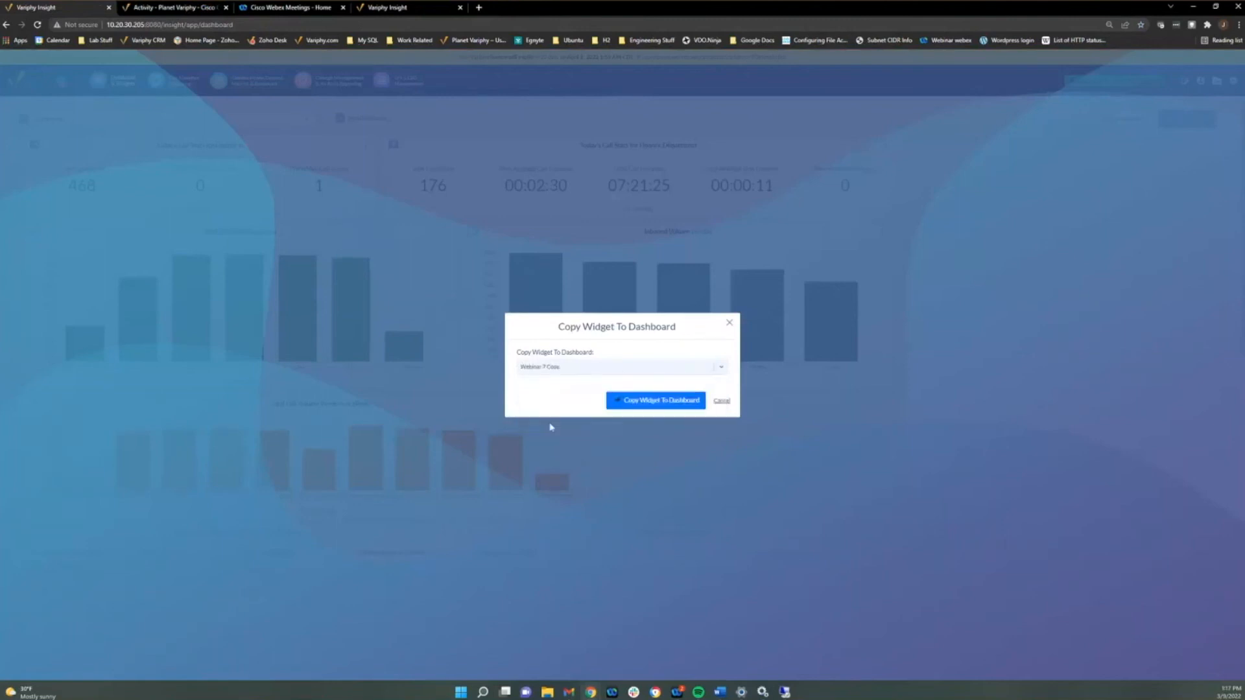
click(656, 401)
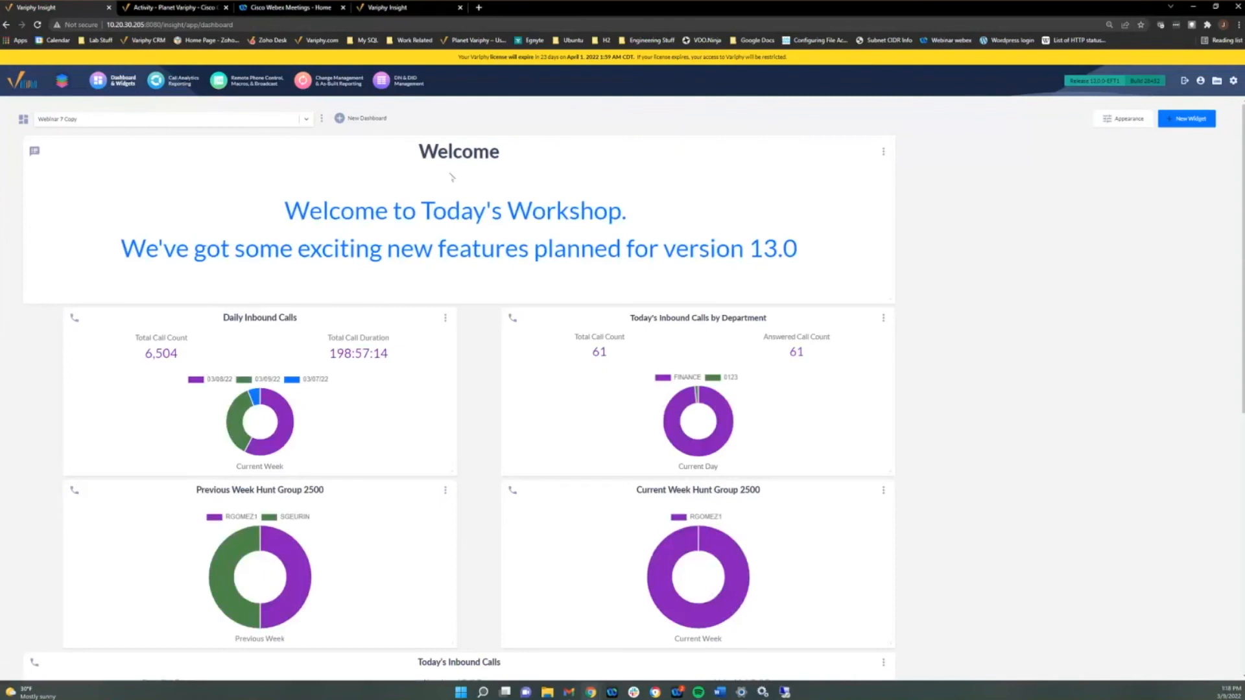
Step: Look through the Webinar 7 Copy dashboard for the copied Today's Call Stats for Finance Department widget
click(305, 122)
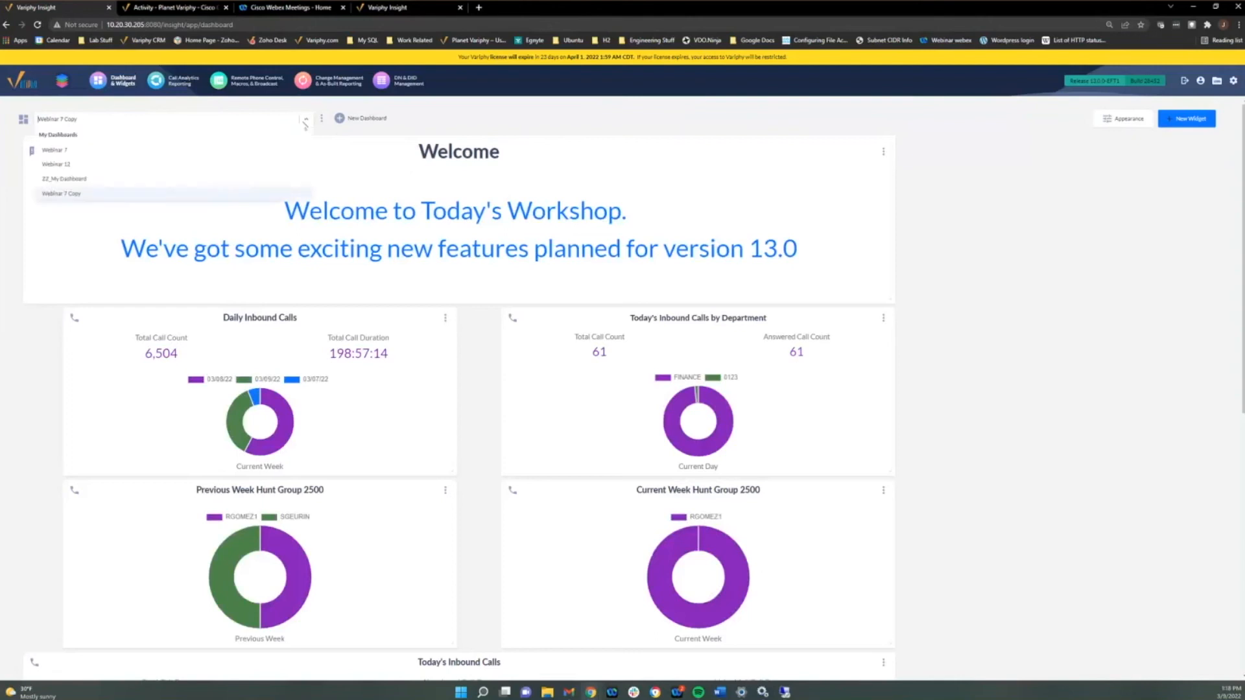
click(84, 194)
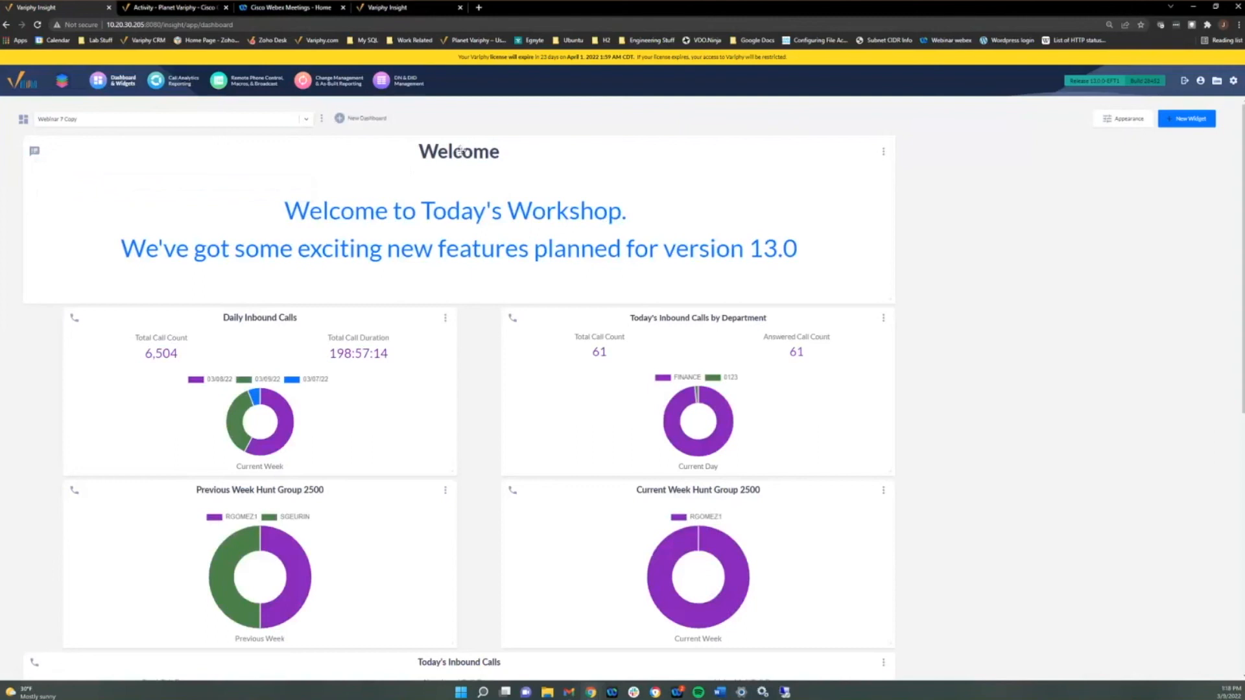
scroll(460, 150, down, 7)
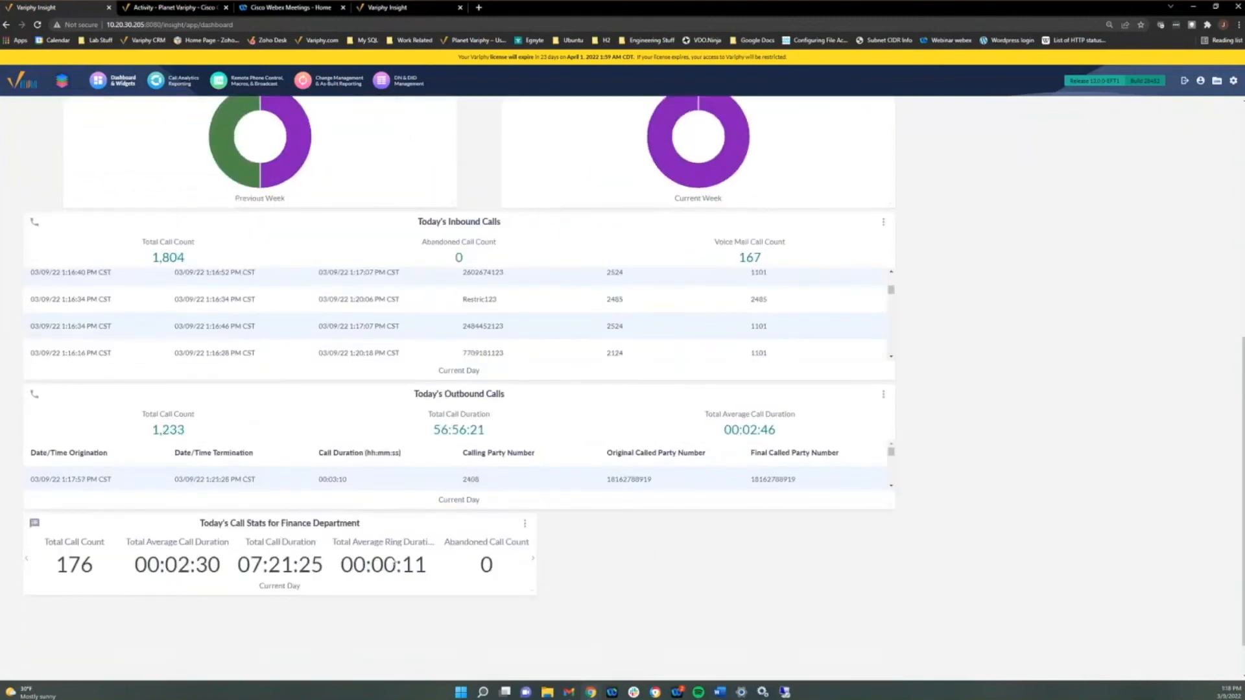
scroll(565, 573, up, 7)
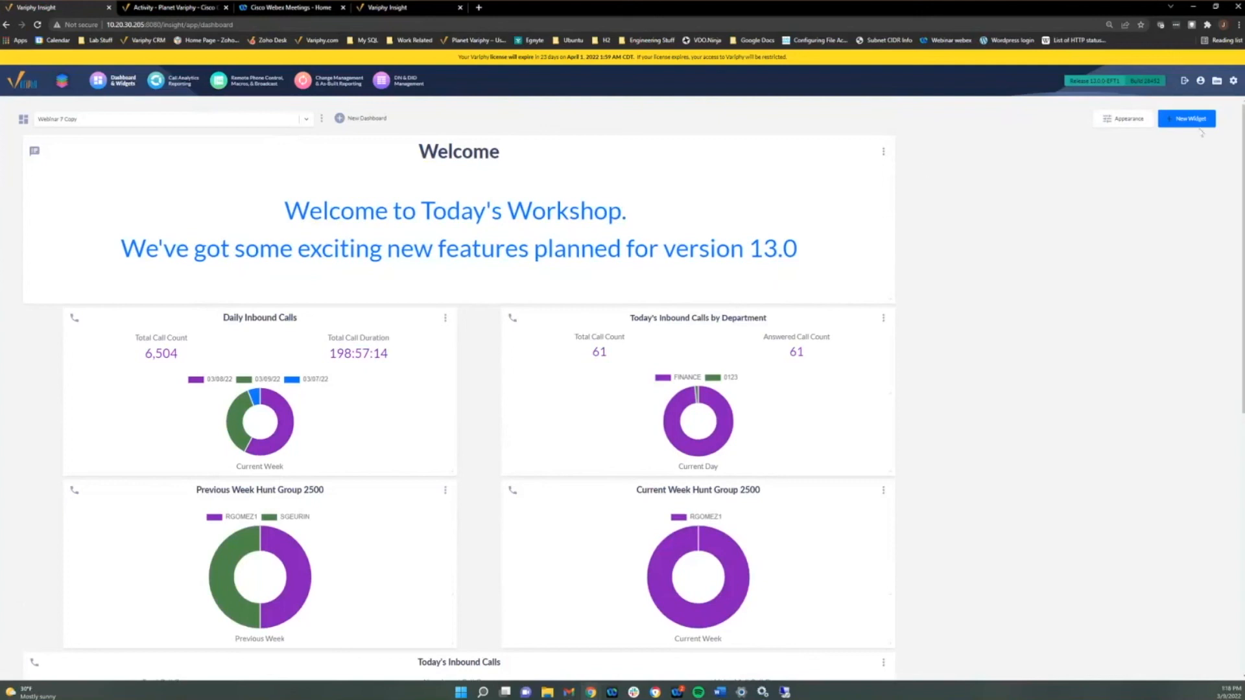
Step: Switch to the Activity page of the Planet Variphy community site
click(1117, 116)
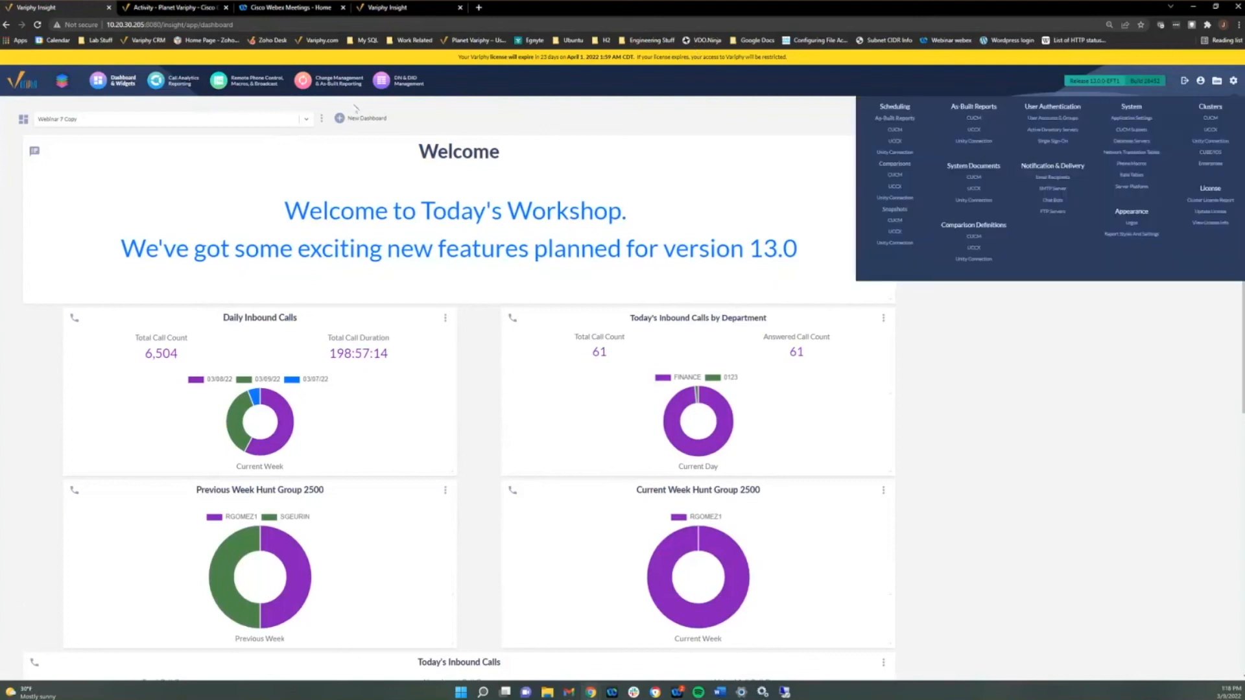
click(188, 10)
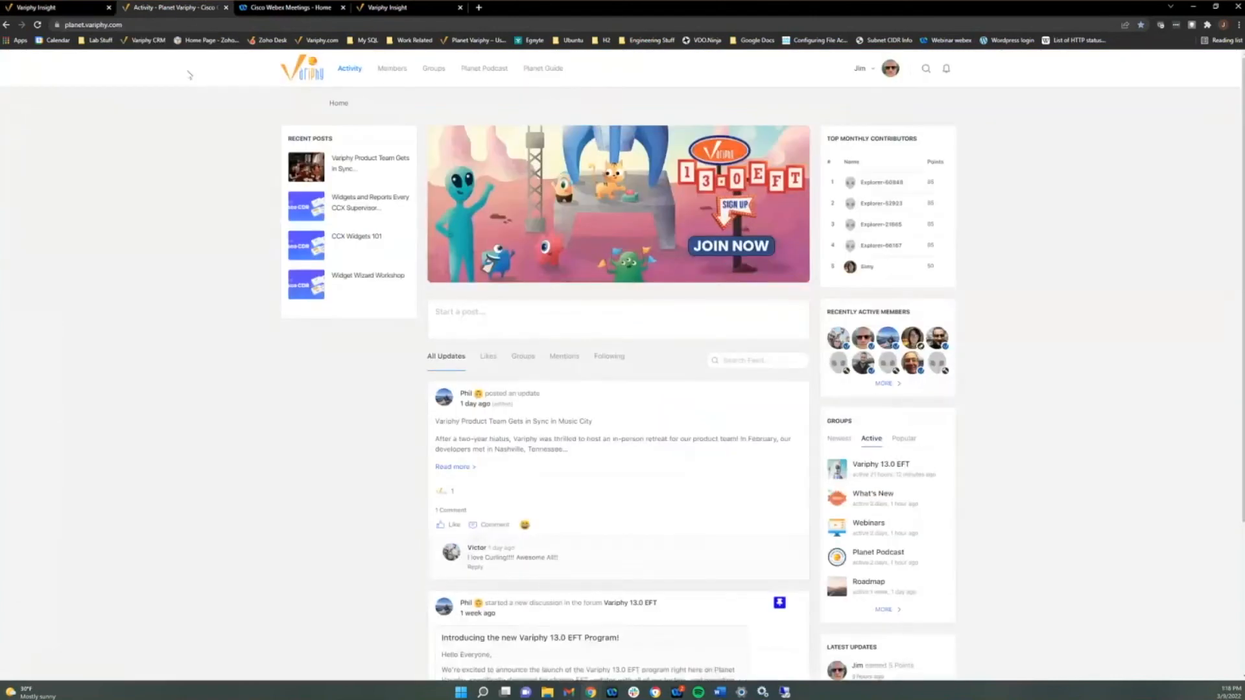